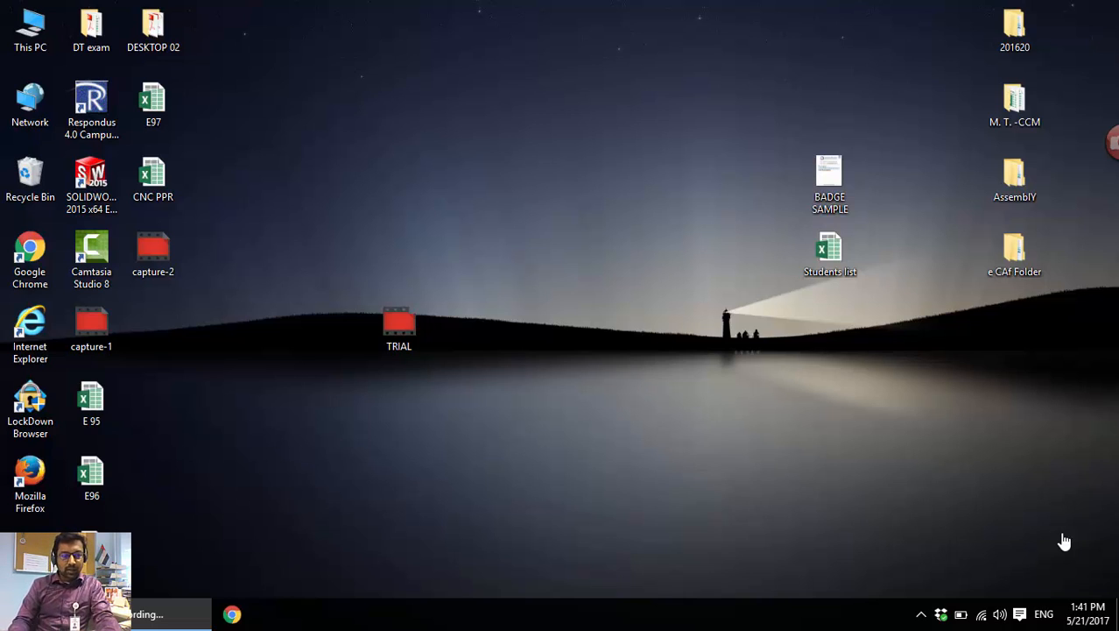
- Review the BADGE SAMPLE image and the Students list workbook on the desktop, closing each after viewing
{"action": "double_click", "coordinate": [841, 177]}
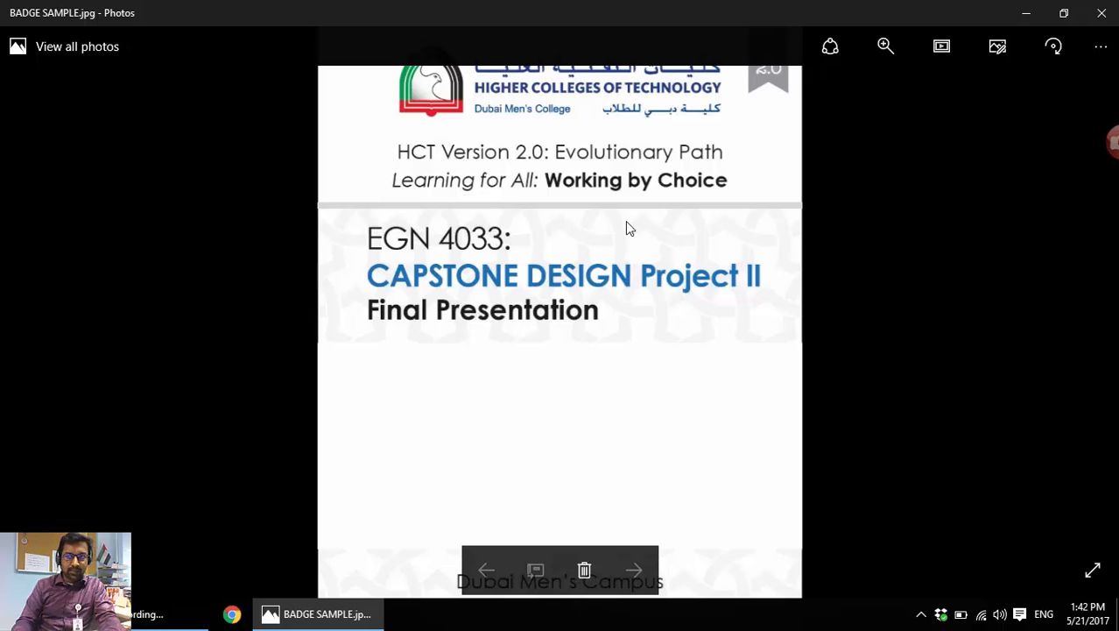
{"action": "left_click", "coordinate": [1102, 17]}
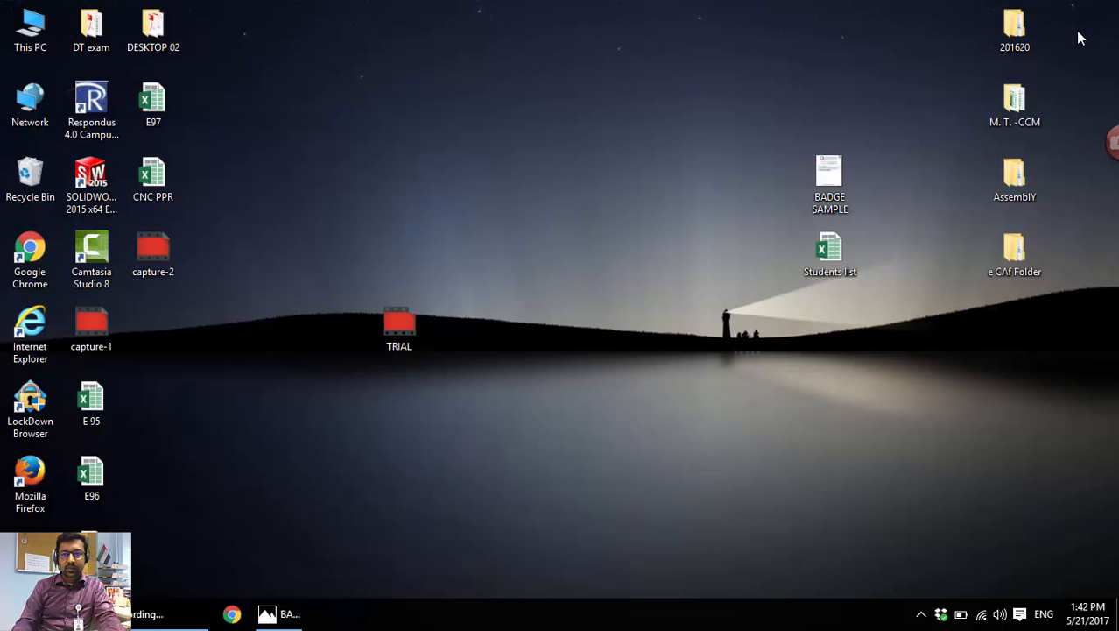
{"action": "double_click", "coordinate": [831, 254]}
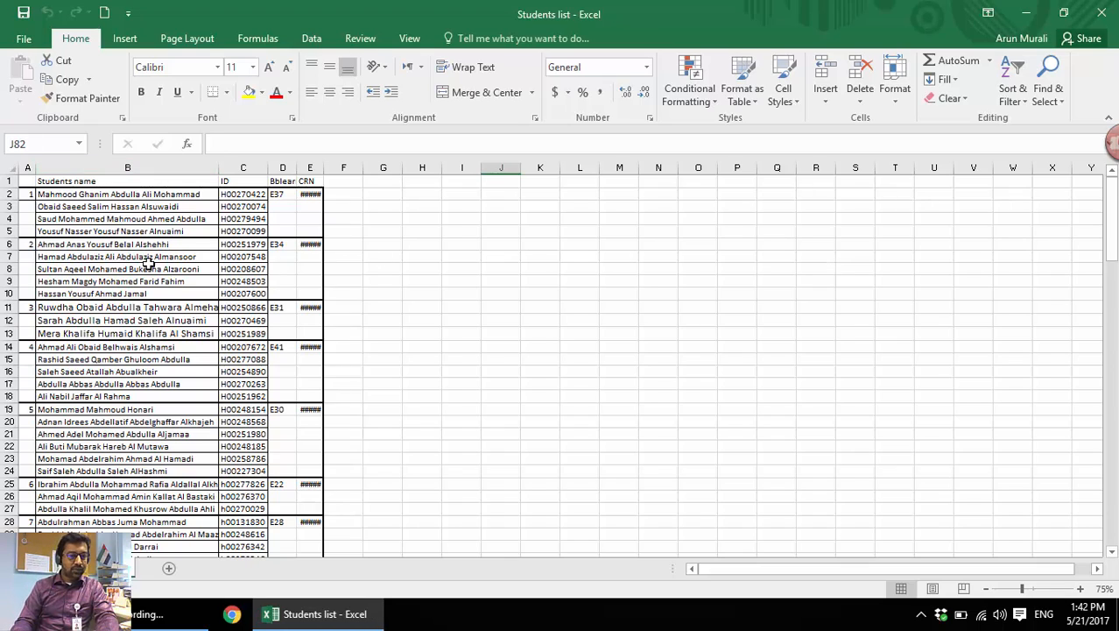
{"action": "scroll", "coordinate": [148, 268], "scroll_direction": "down", "scroll_amount": 20}
{"action": "scroll", "coordinate": [149, 273], "scroll_direction": "down", "scroll_amount": 20}
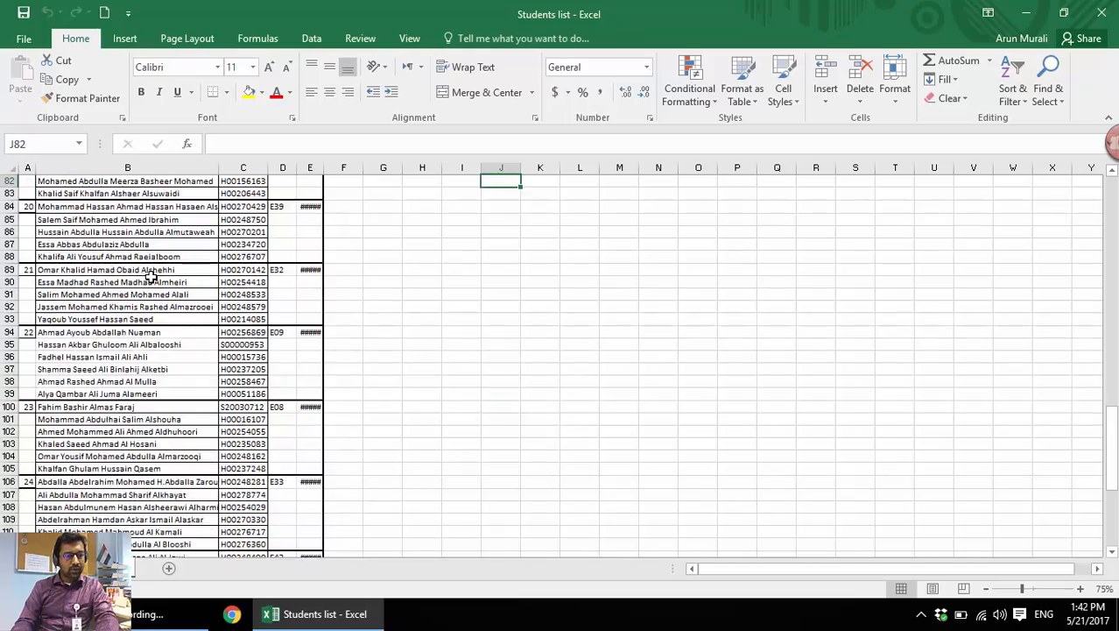
{"action": "scroll", "coordinate": [150, 277], "scroll_direction": "up", "scroll_amount": 15}
{"action": "scroll", "coordinate": [150, 277], "scroll_direction": "up", "scroll_amount": 20}
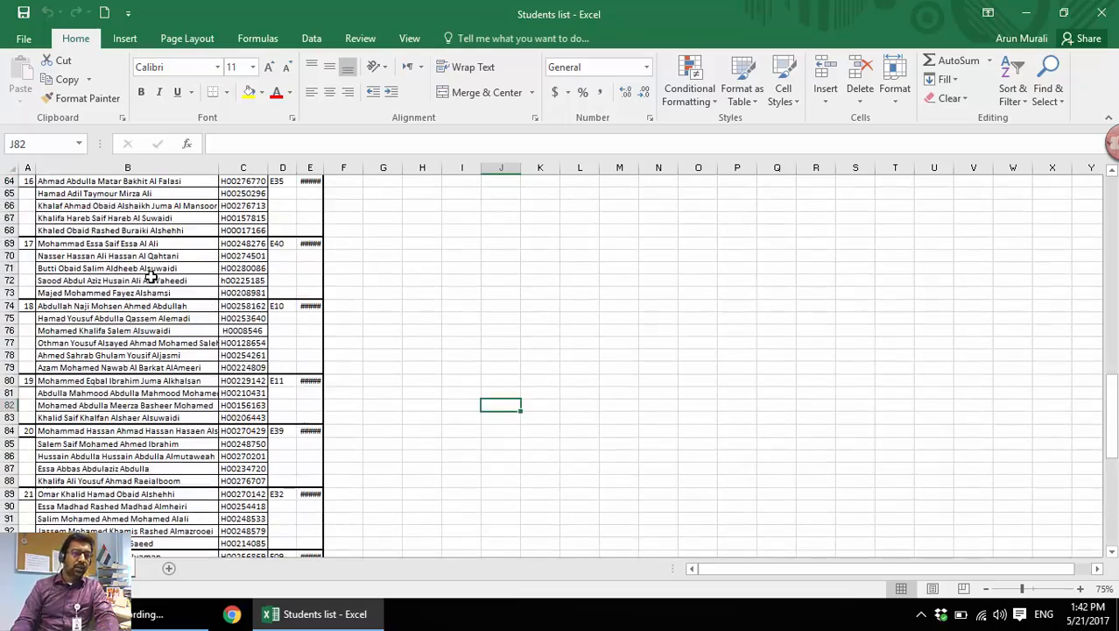
{"action": "left_click", "coordinate": [1101, 12]}
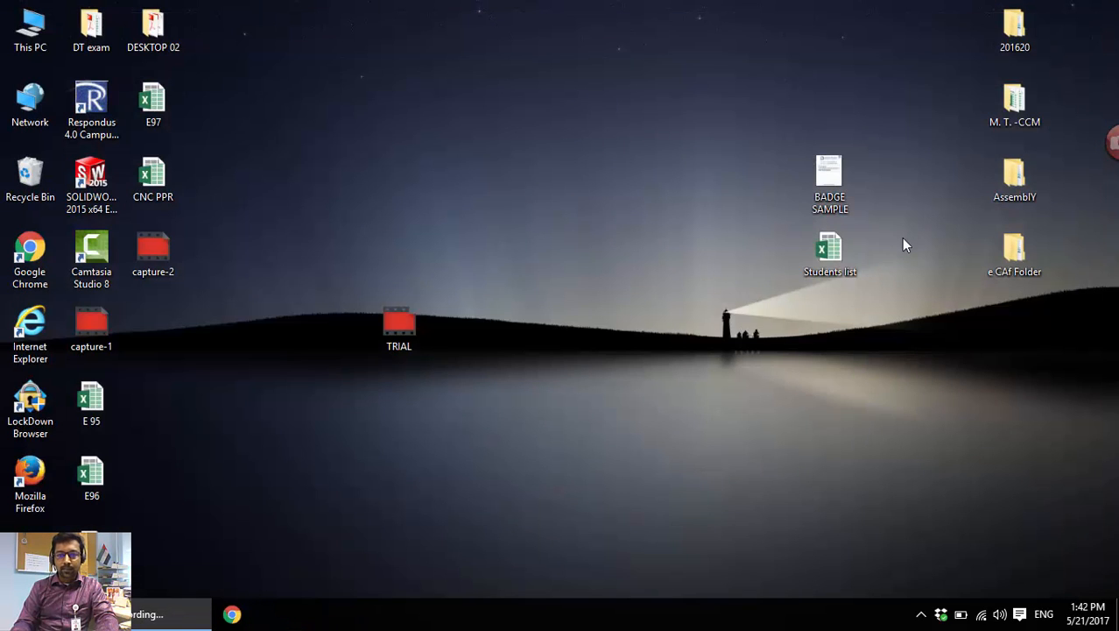
- Open Publisher 2016 and create a blank 8.5 x 11" publication
{"action": "left_click", "coordinate": [59, 613]}
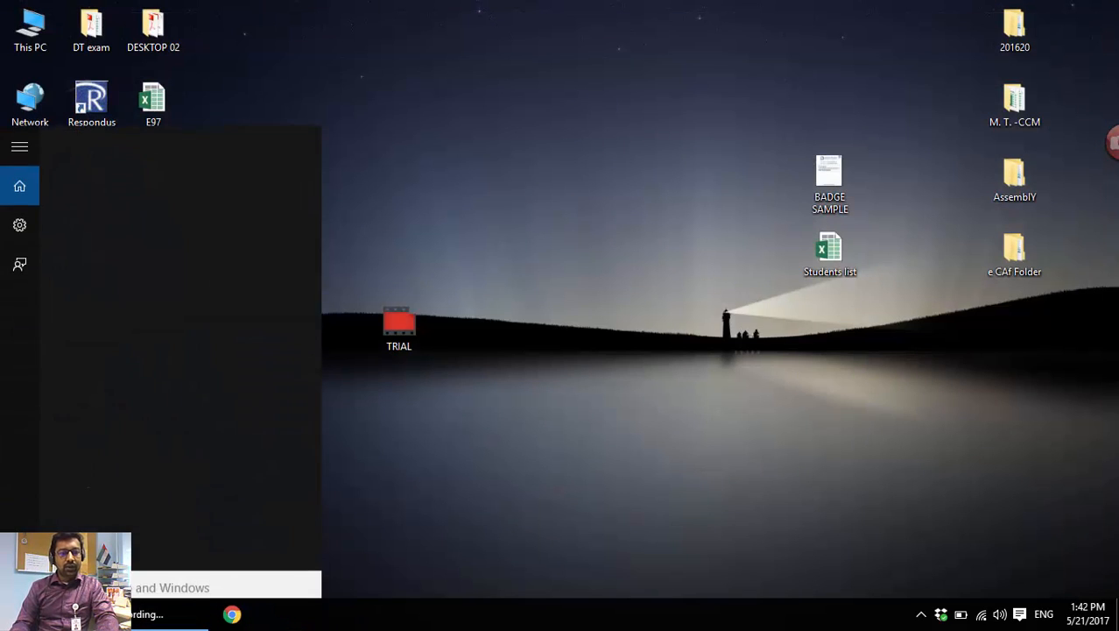
{"action": "type", "text": "publi"}
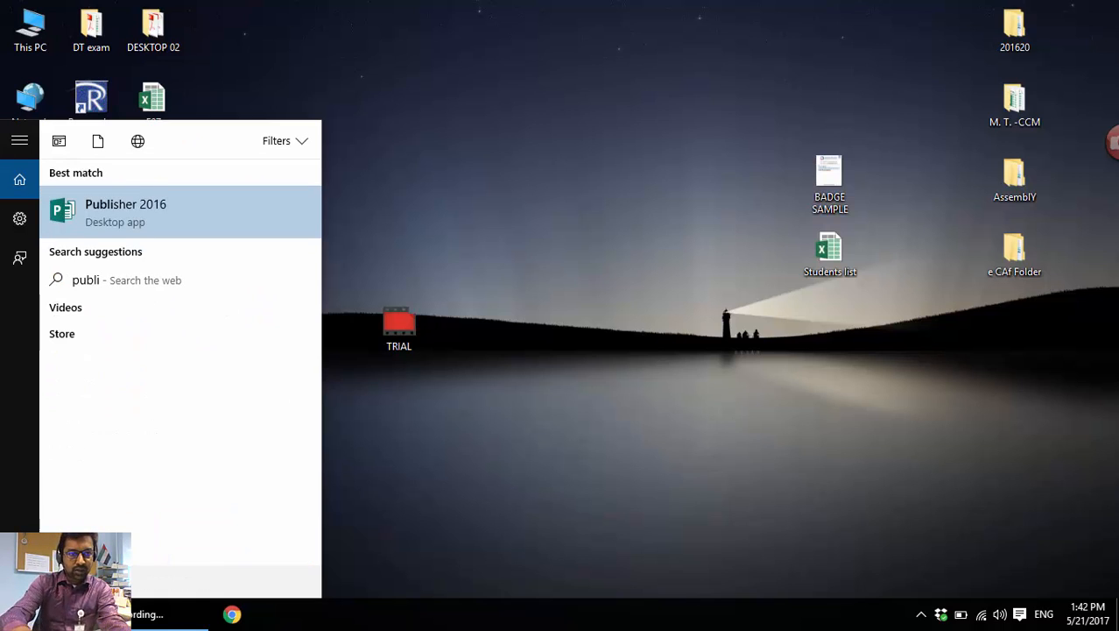
{"action": "left_click", "coordinate": [116, 216]}
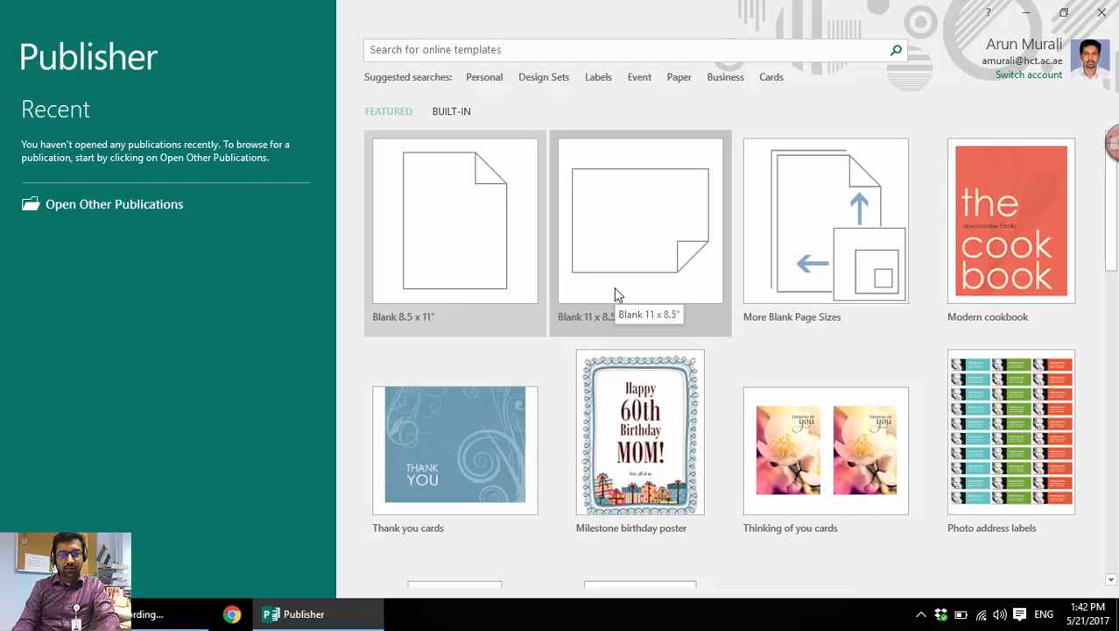
{"action": "left_click", "coordinate": [479, 246]}
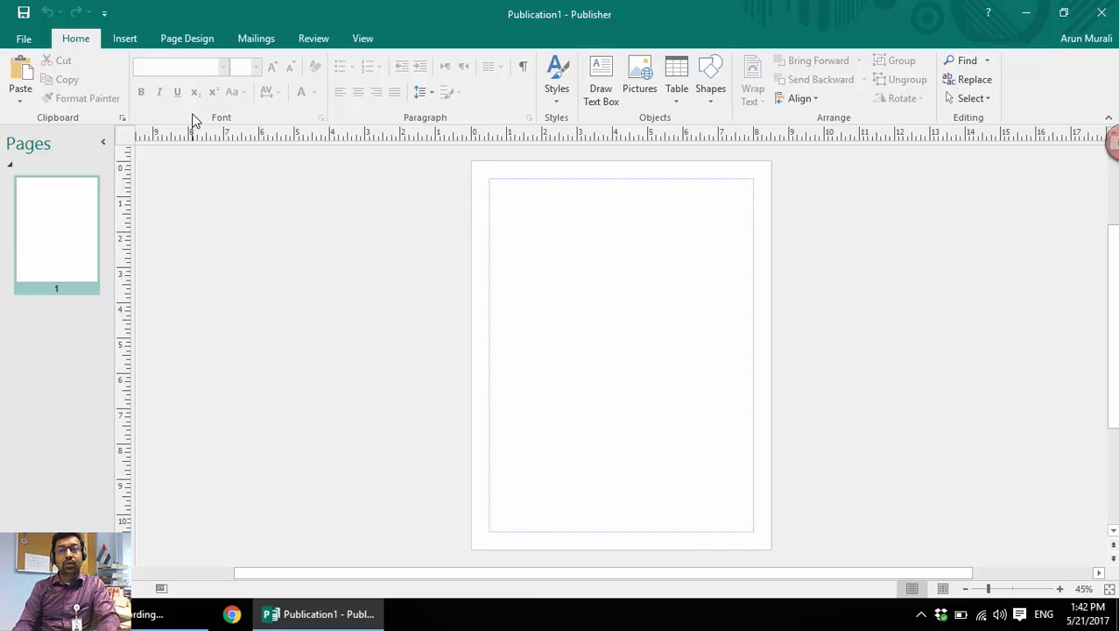
- Insert the BADGE SAMPLE picture from the Desktop folder to check its dimensions, and cut it from the page
{"action": "left_click", "coordinate": [124, 38]}
{"action": "left_click", "coordinate": [144, 78]}
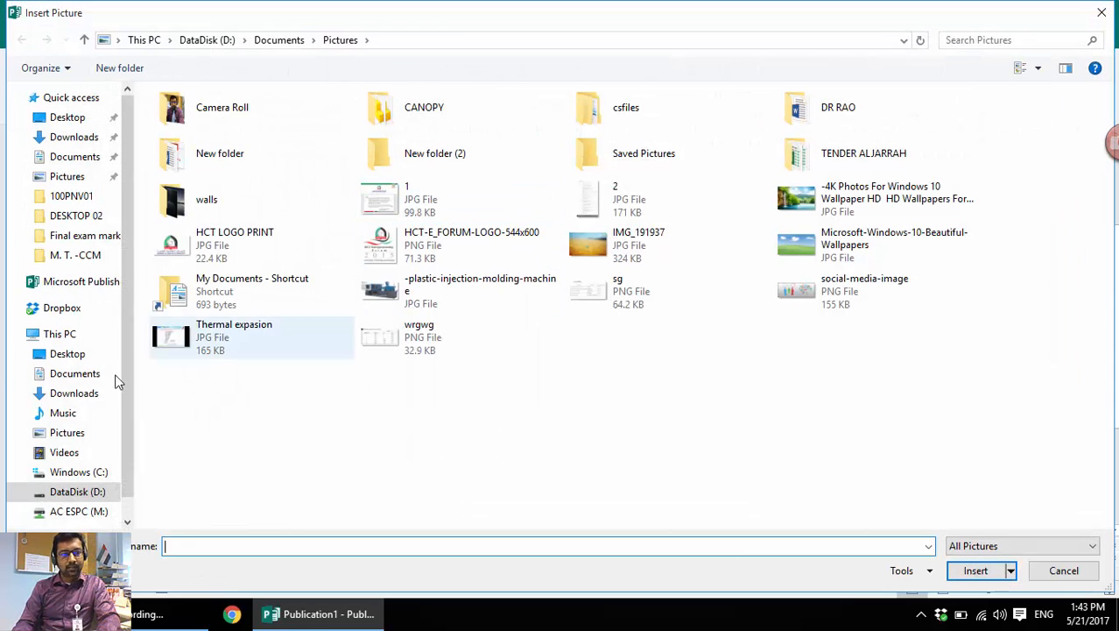
{"action": "left_click", "coordinate": [70, 354]}
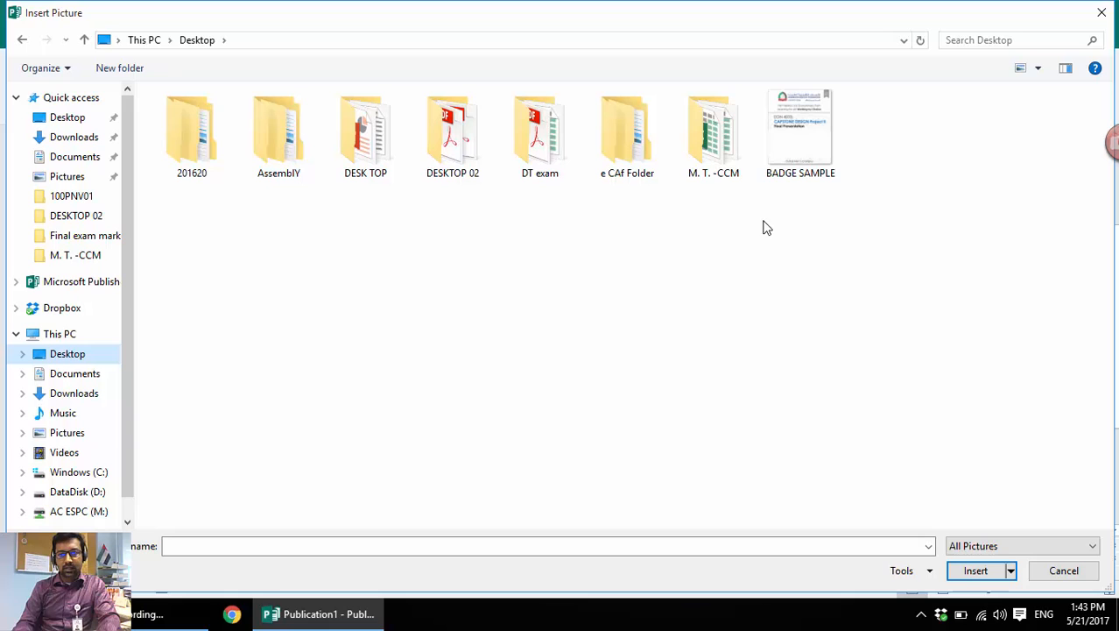
{"action": "left_click", "coordinate": [811, 138]}
{"action": "double_click", "coordinate": [811, 139]}
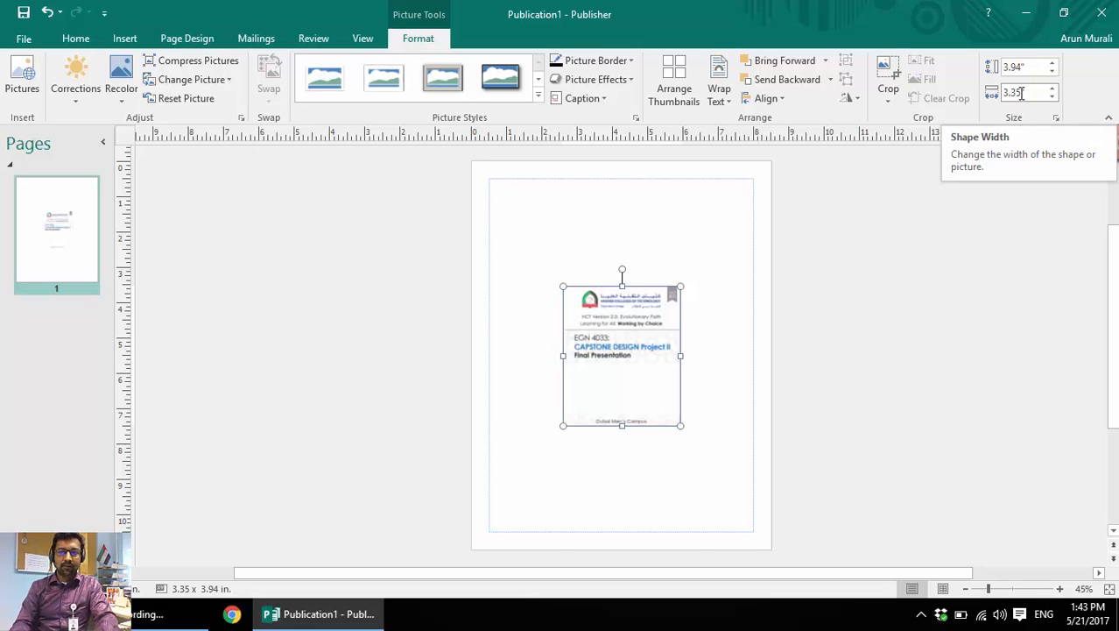
{"action": "right_click", "coordinate": [615, 318]}
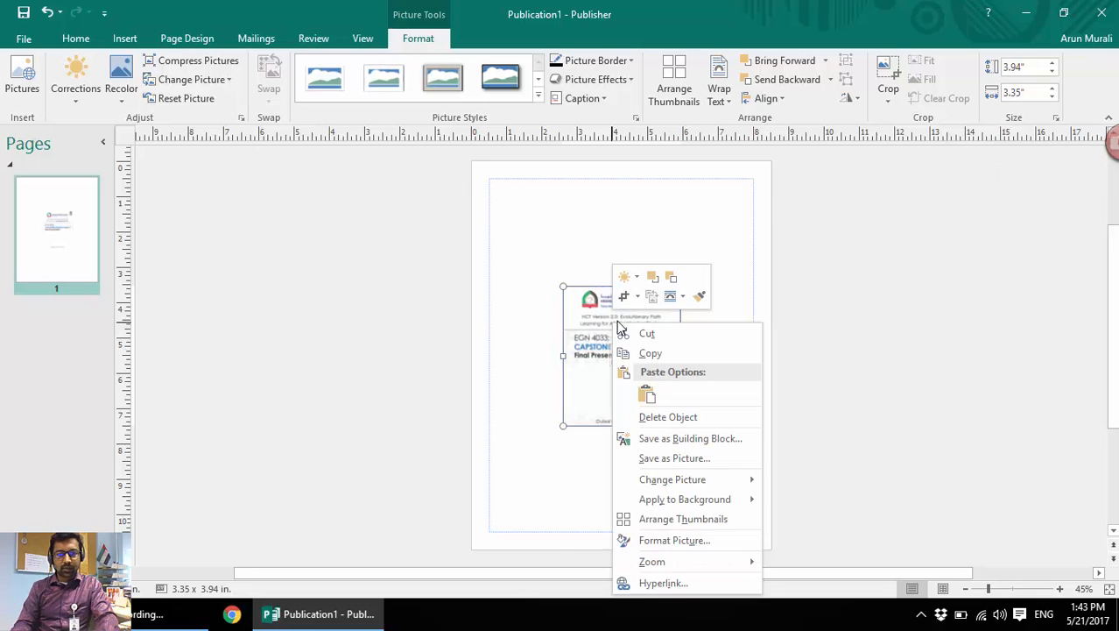
{"action": "left_click", "coordinate": [659, 336]}
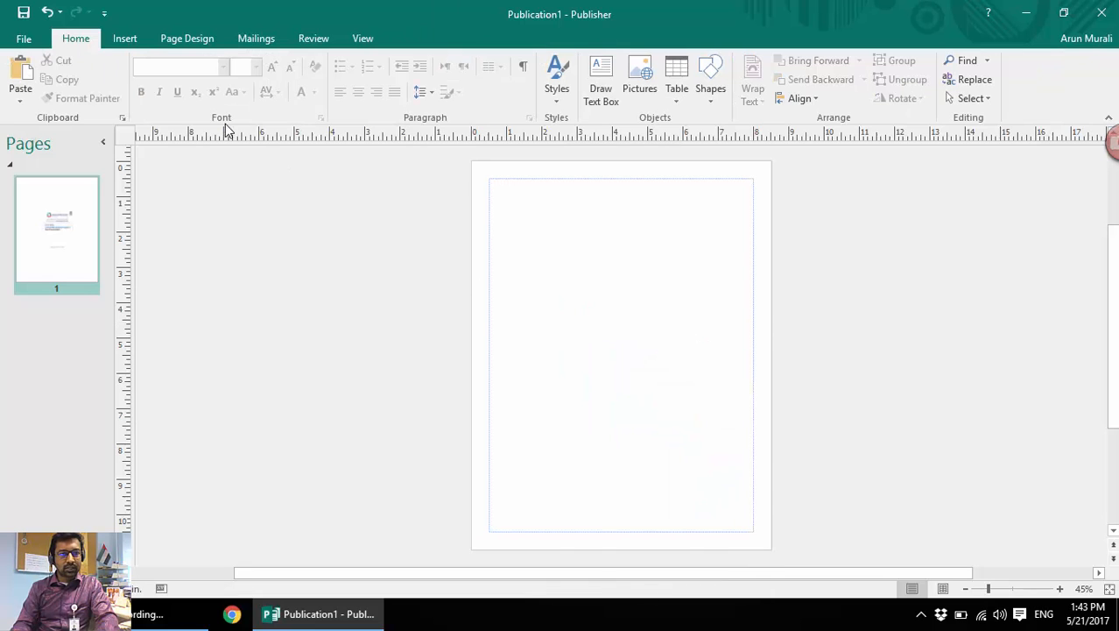
- Set the publication's page size to 3.34" wide and 3.95" high
{"action": "left_click", "coordinate": [184, 38]}
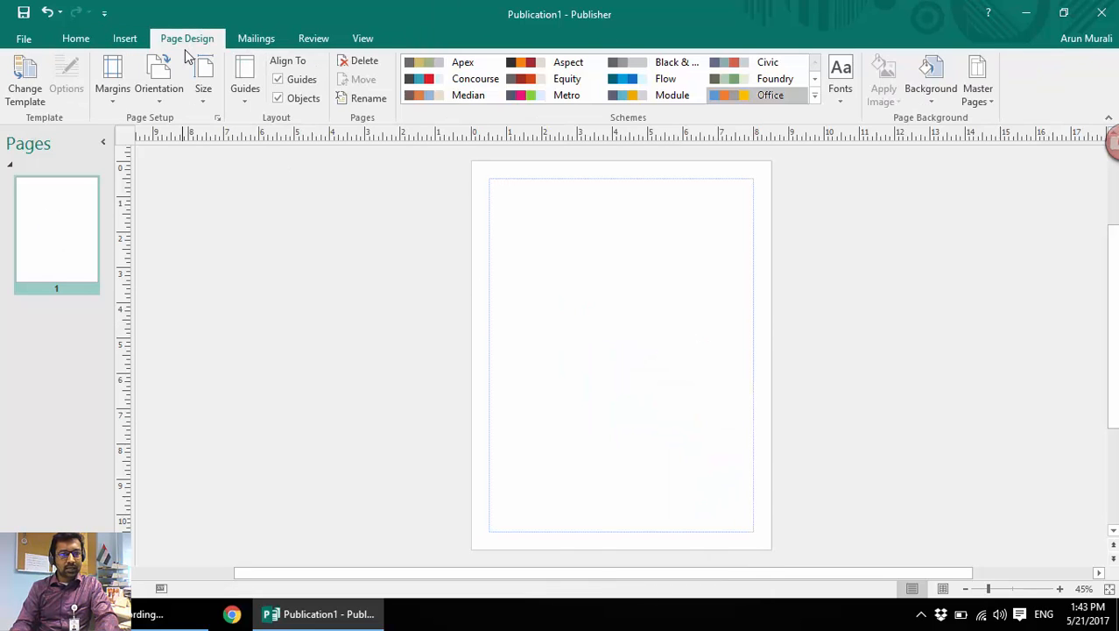
{"action": "left_click", "coordinate": [206, 99]}
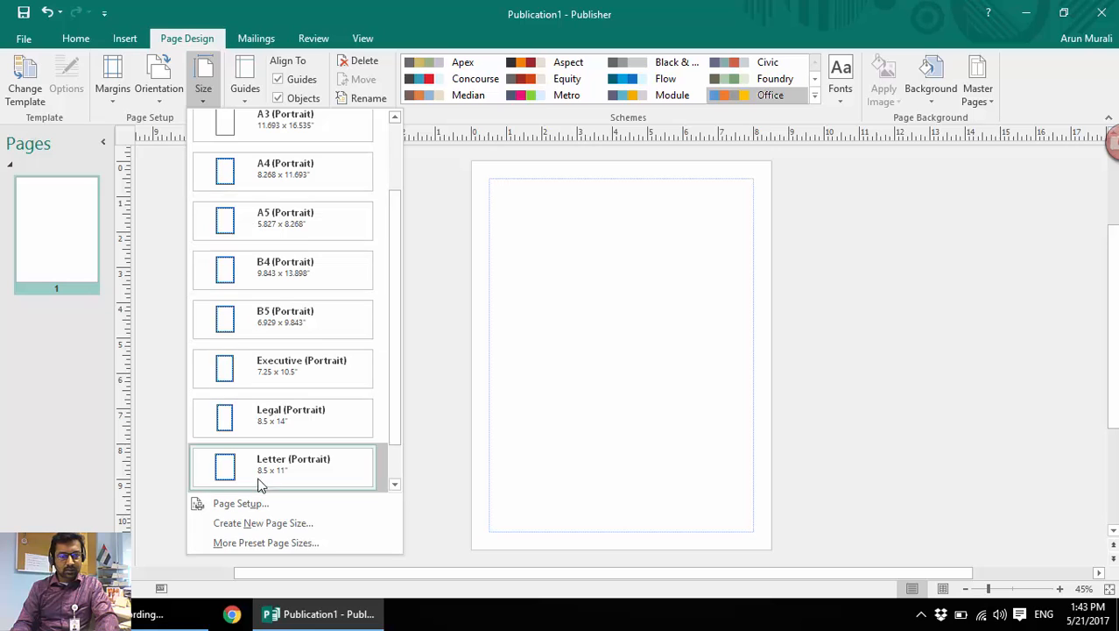
{"action": "left_click", "coordinate": [247, 509]}
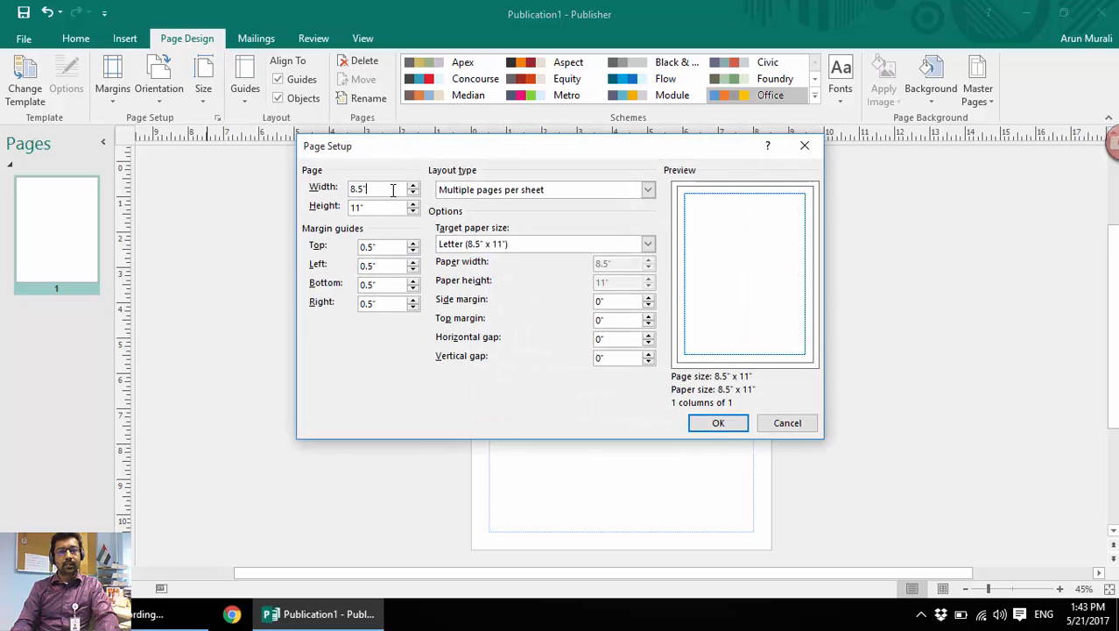
{"action": "type", "text": "3"}
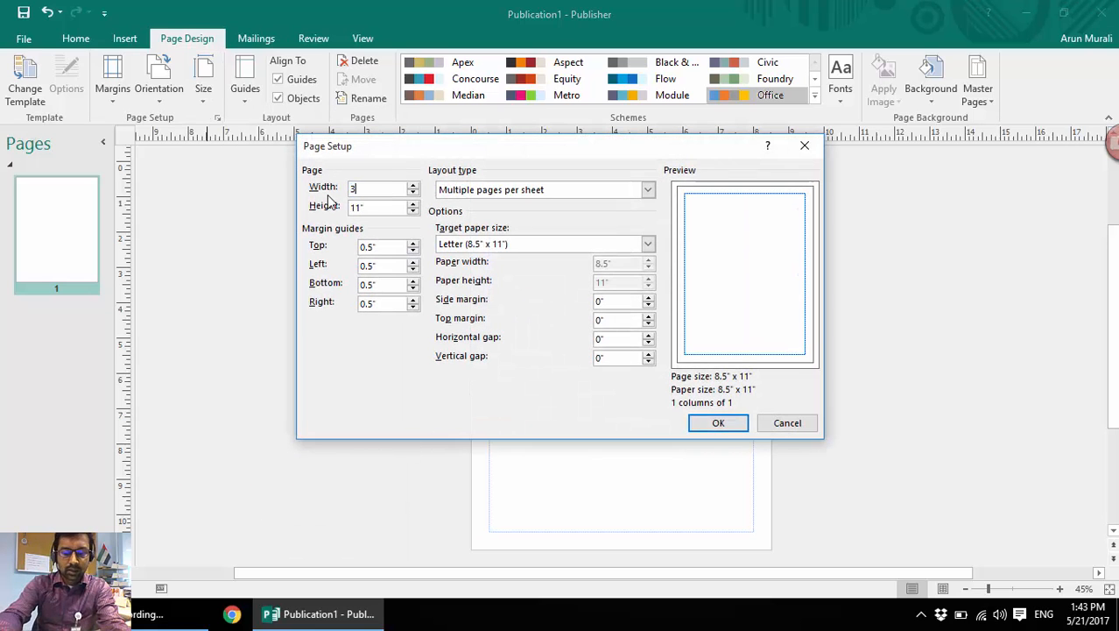
{"action": "type", "text": ".34"}
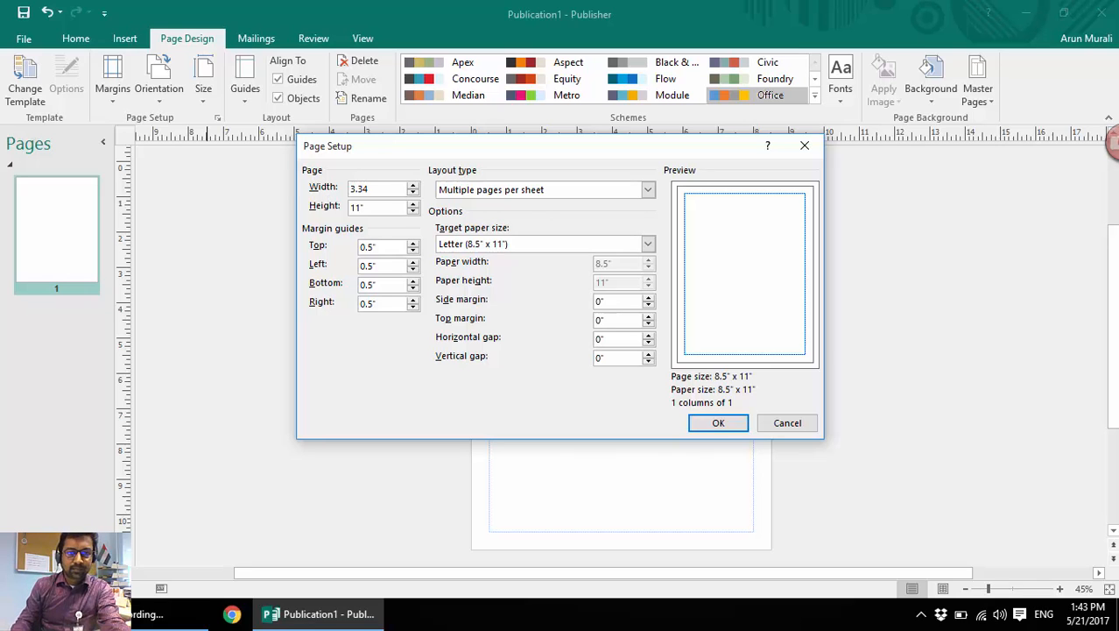
{"action": "key", "text": "Tab"}
{"action": "type", "text": "3"}
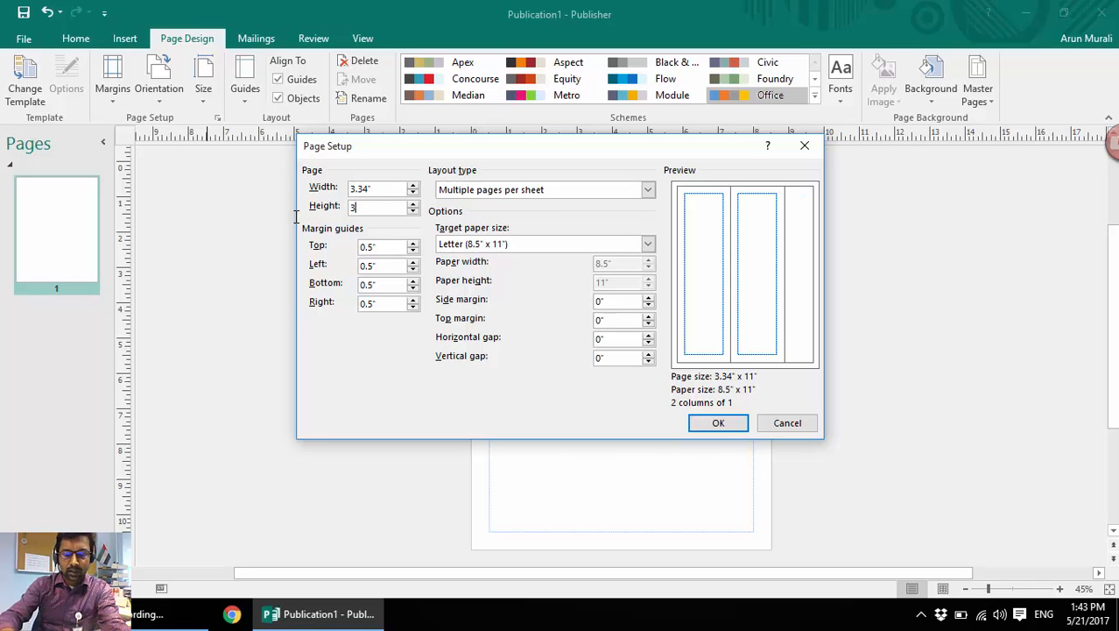
{"action": "type", "text": ".95"}
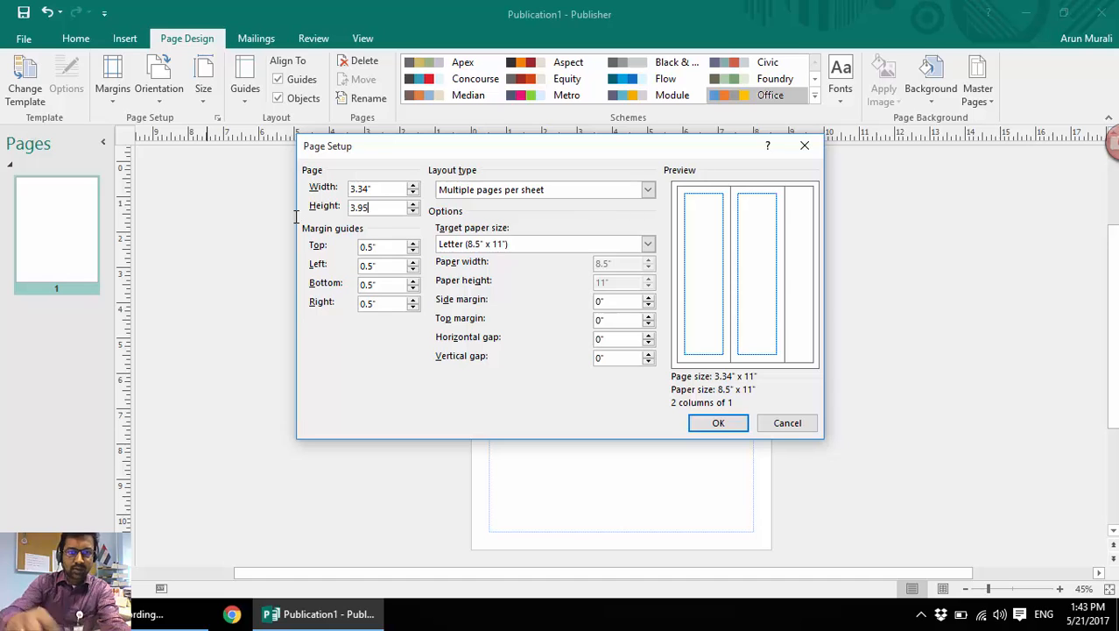
{"action": "left_click", "coordinate": [711, 422]}
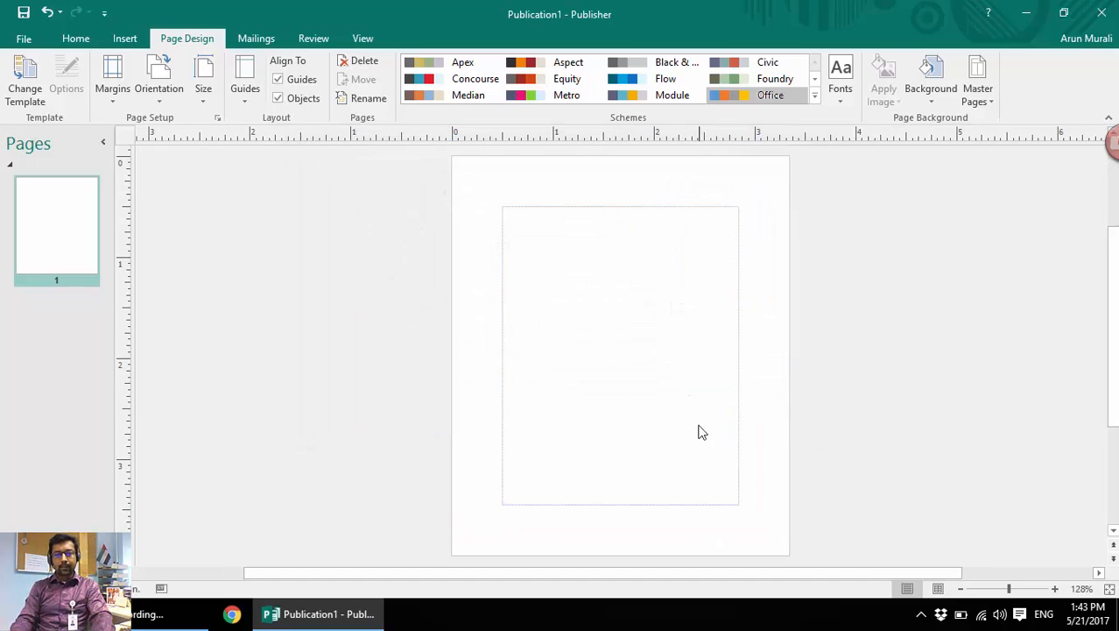
- Insert the BADGE SAMPLE picture from the Desktop folder onto the resized page
{"action": "left_click", "coordinate": [124, 39]}
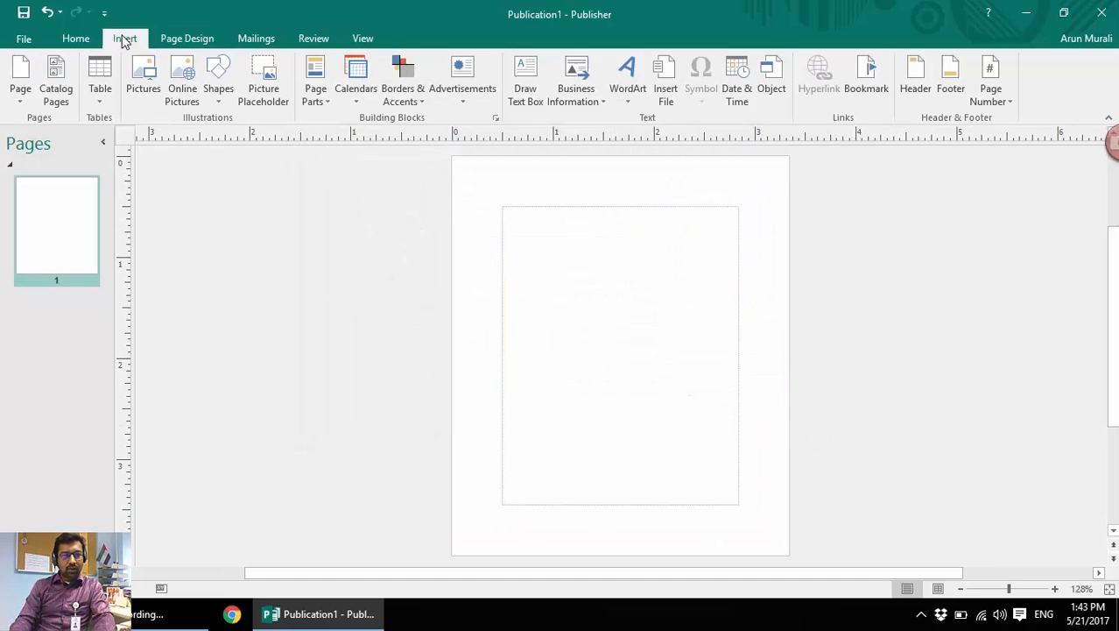
{"action": "left_click", "coordinate": [149, 78]}
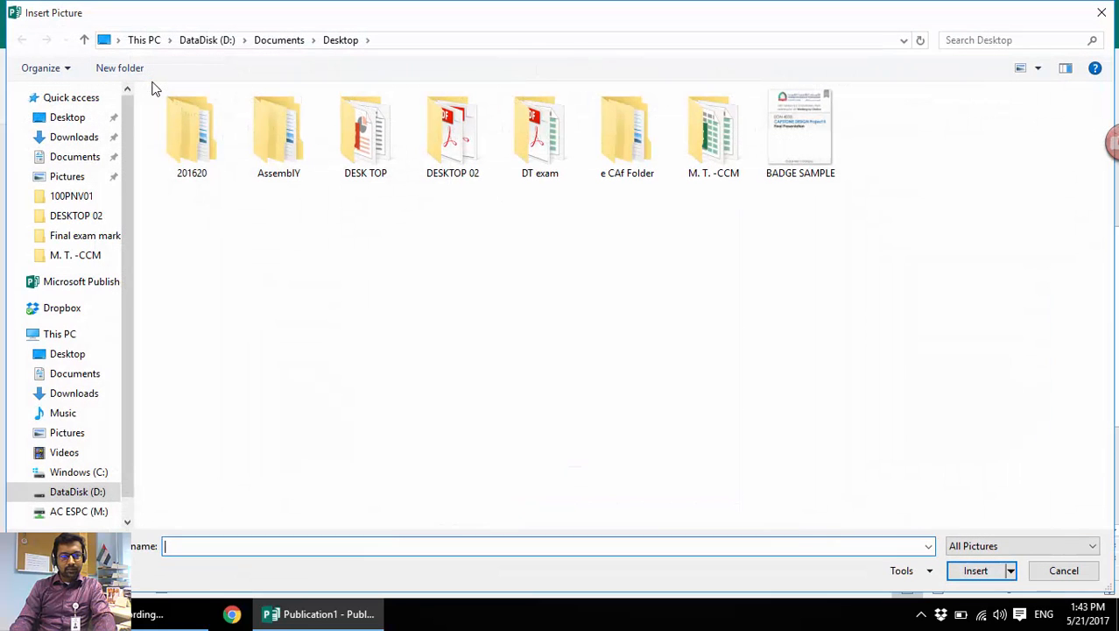
{"action": "left_click", "coordinate": [97, 356]}
{"action": "left_click", "coordinate": [809, 136]}
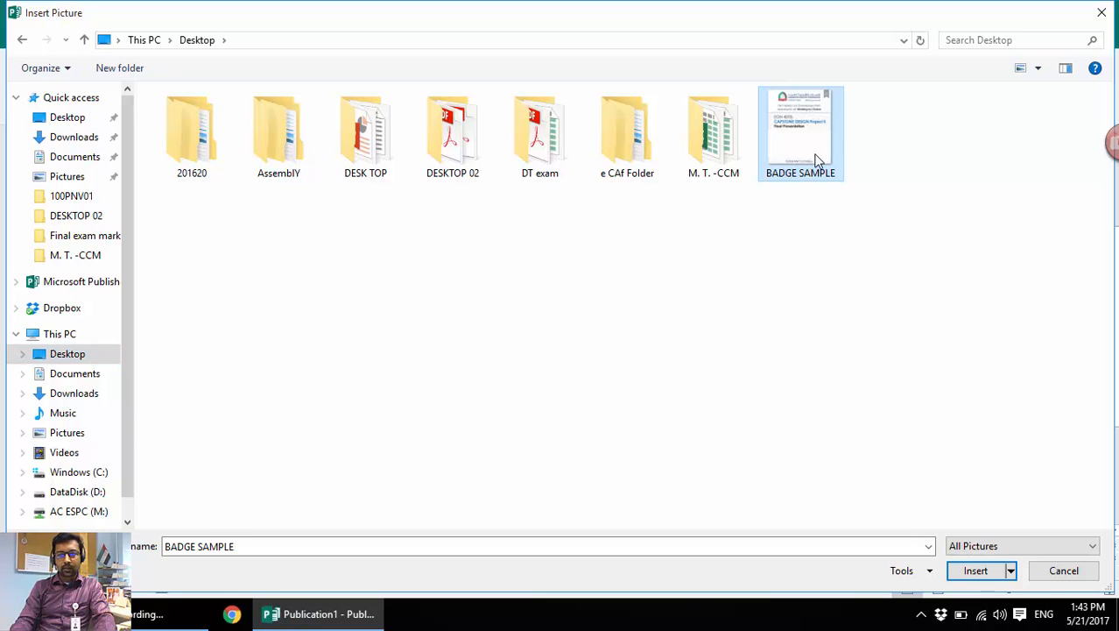
{"action": "double_click", "coordinate": [807, 142]}
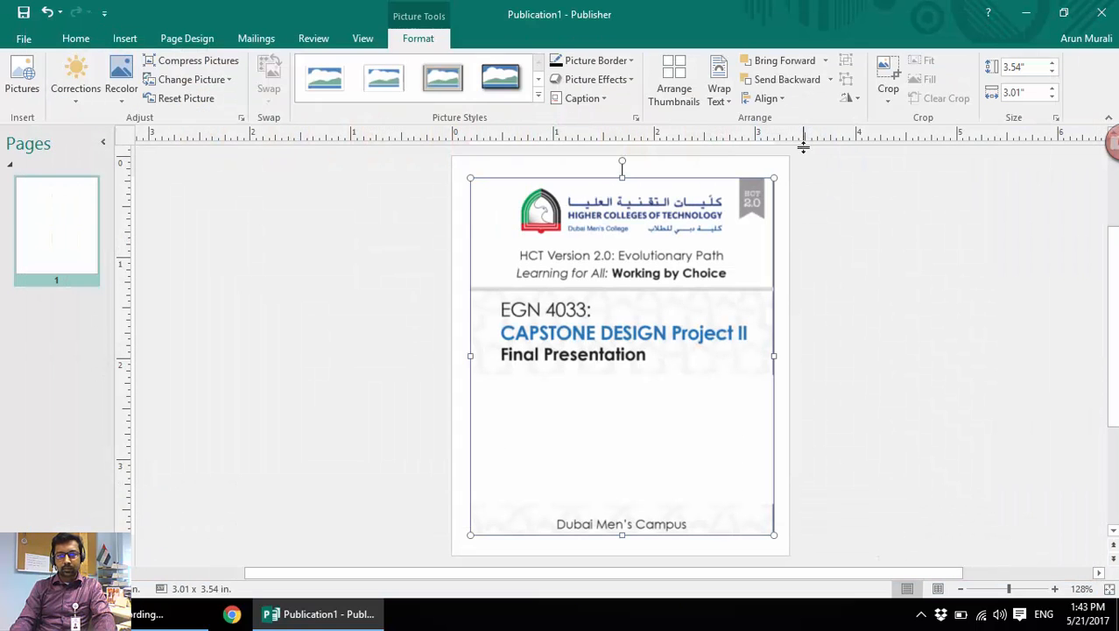
- Apply the badge picture to the page background as a fill and cut the foreground picture
{"action": "right_click", "coordinate": [631, 239]}
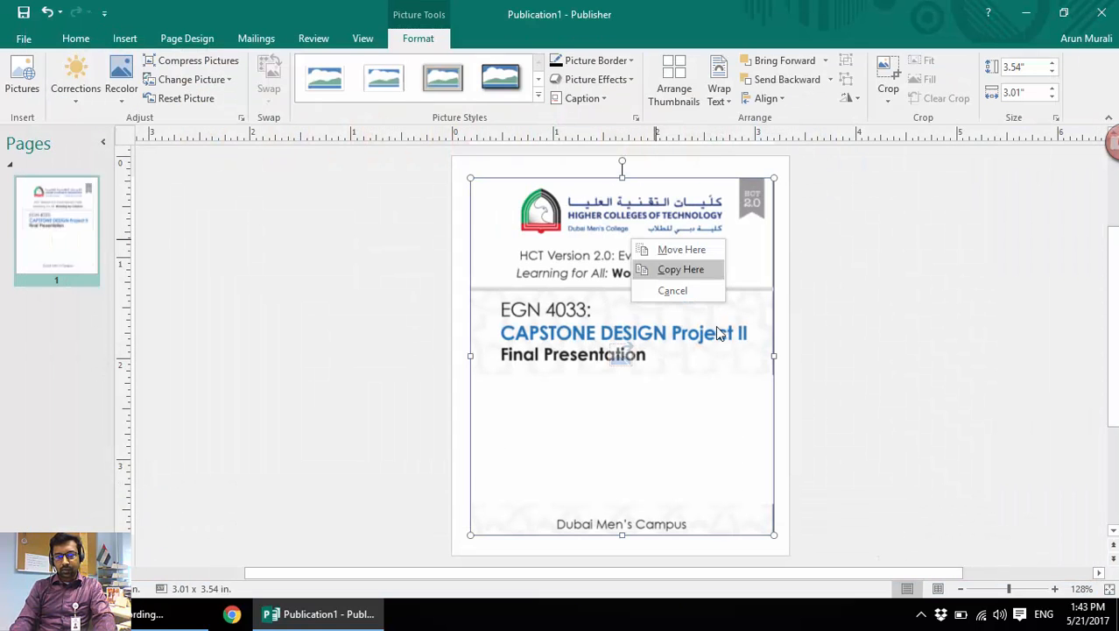
{"action": "left_click", "coordinate": [670, 390]}
{"action": "right_click", "coordinate": [648, 394]}
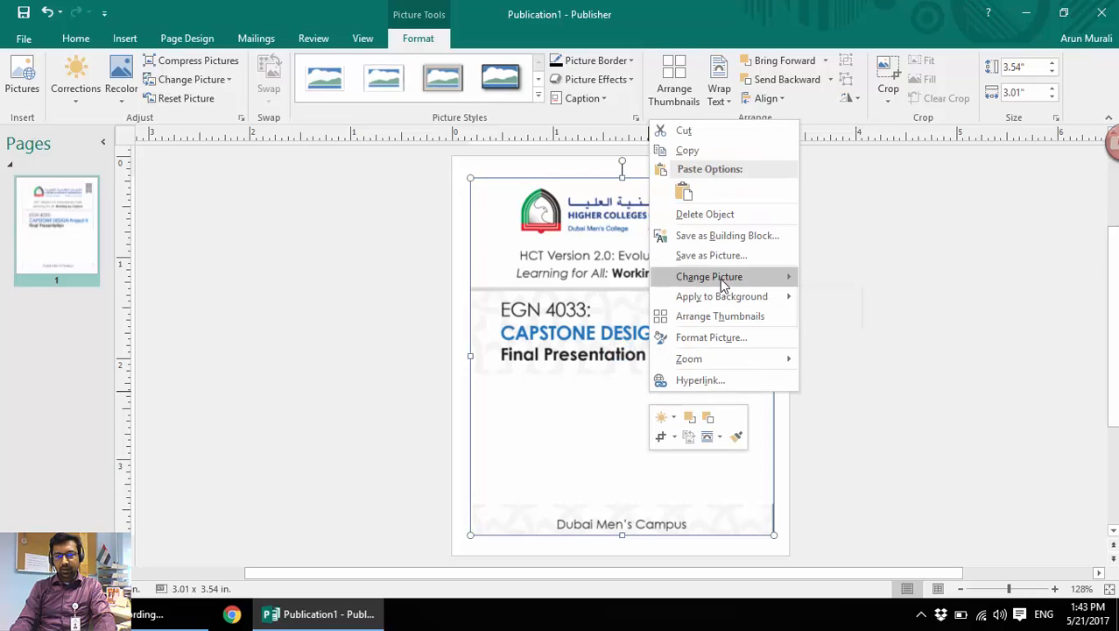
{"action": "mouse_move", "coordinate": [723, 285]}
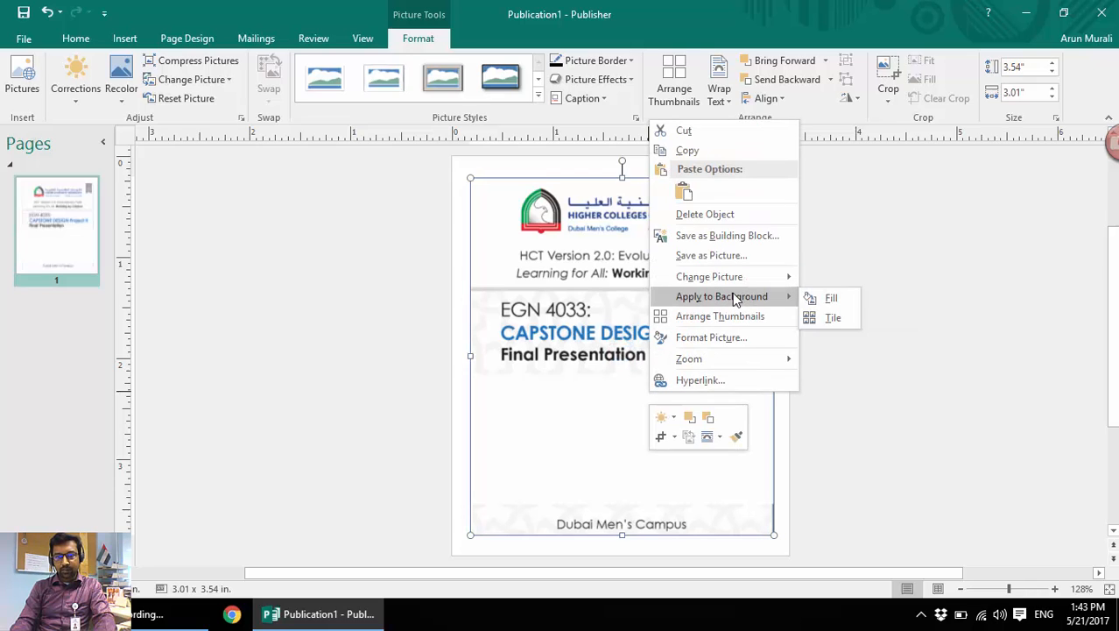
{"action": "left_click", "coordinate": [845, 299]}
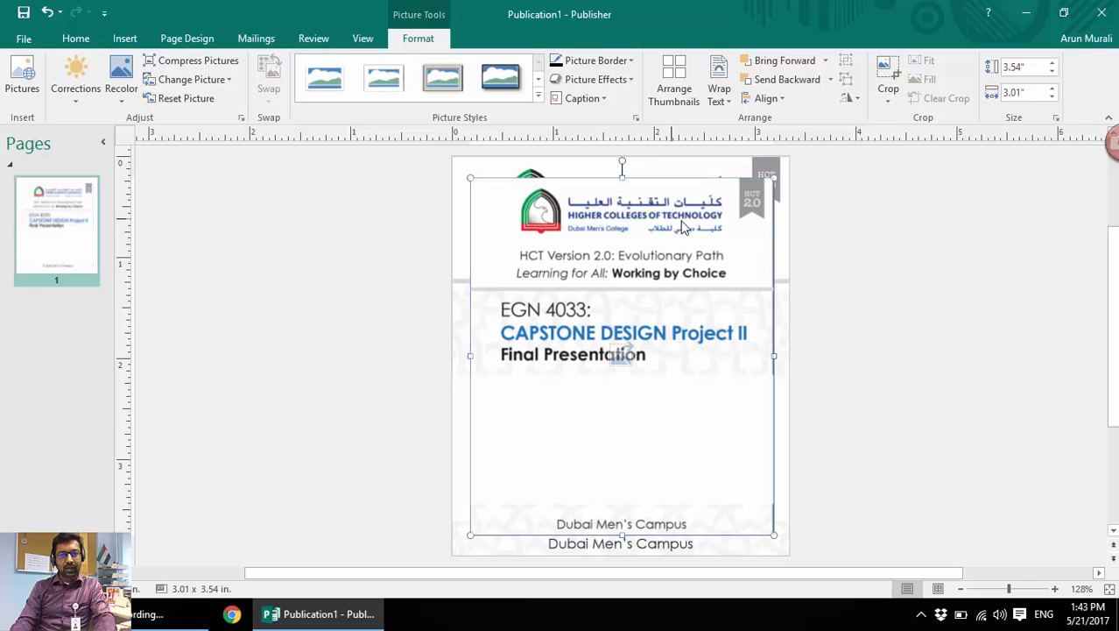
{"action": "right_click", "coordinate": [736, 204]}
{"action": "right_click", "coordinate": [663, 432]}
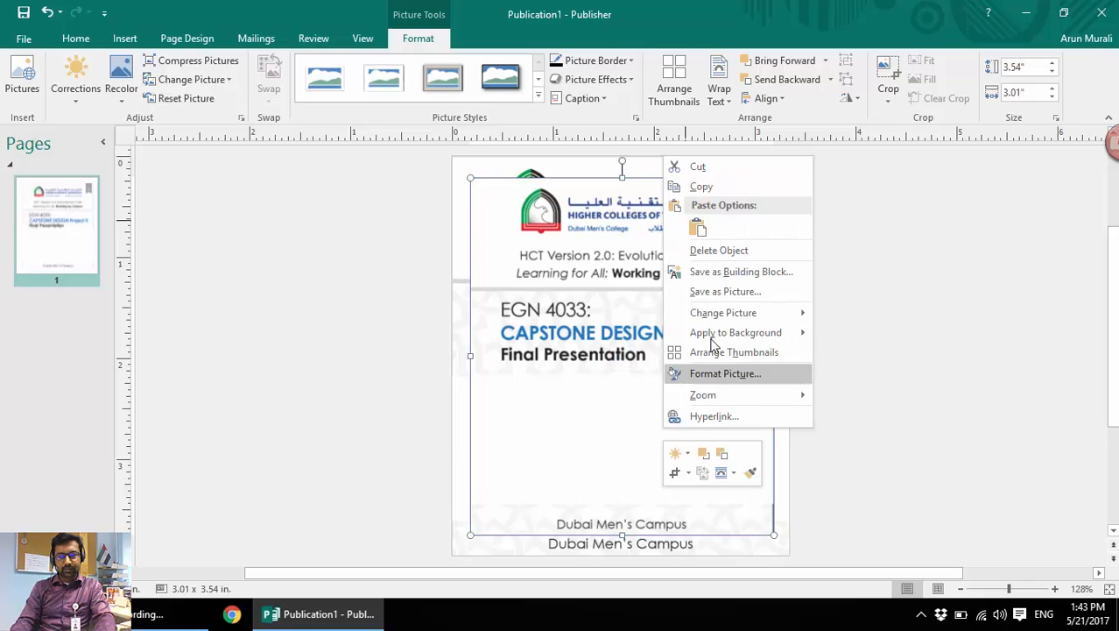
{"action": "left_click", "coordinate": [703, 173]}
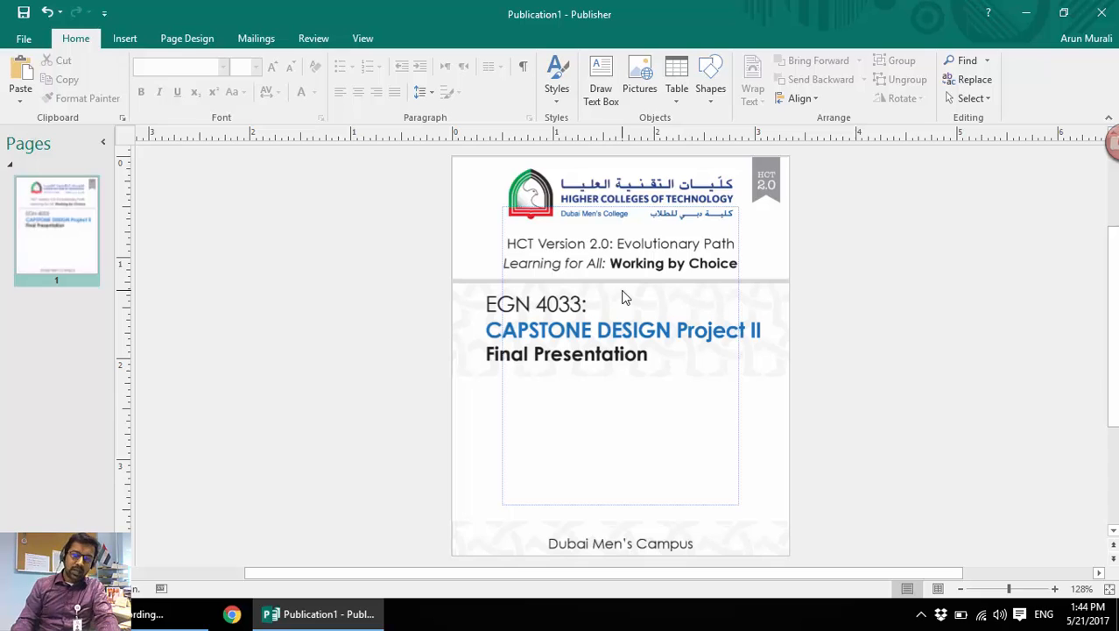
- Start the step-by-step mail merge and connect it to Sheet2$ of the students list file on the Desktop, with column headers in the first row
{"action": "left_click", "coordinate": [266, 41]}
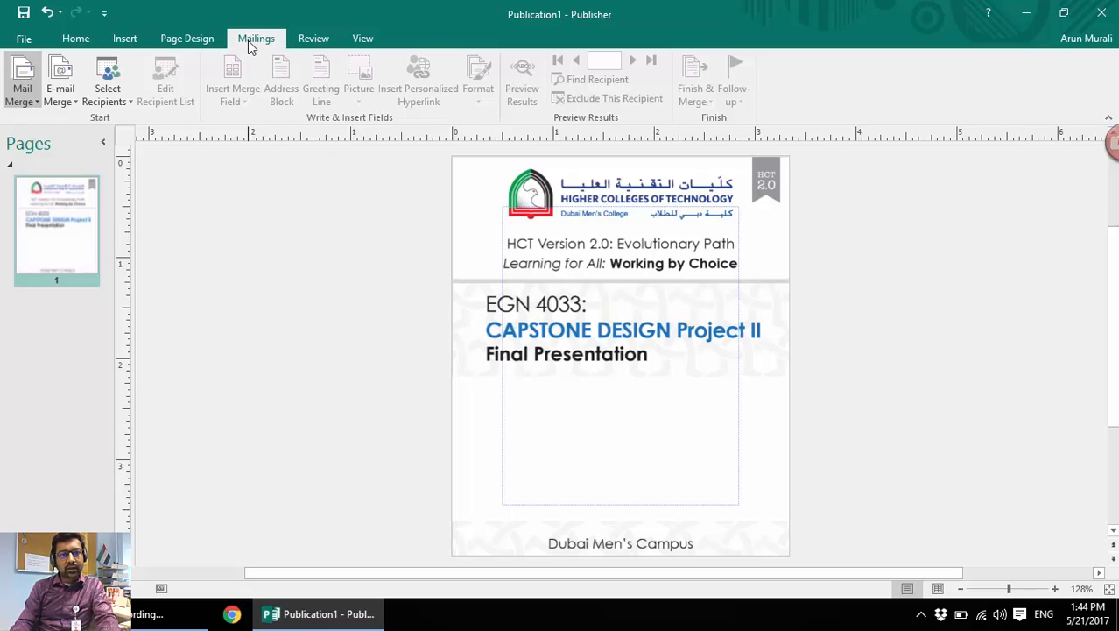
{"action": "left_click", "coordinate": [37, 103]}
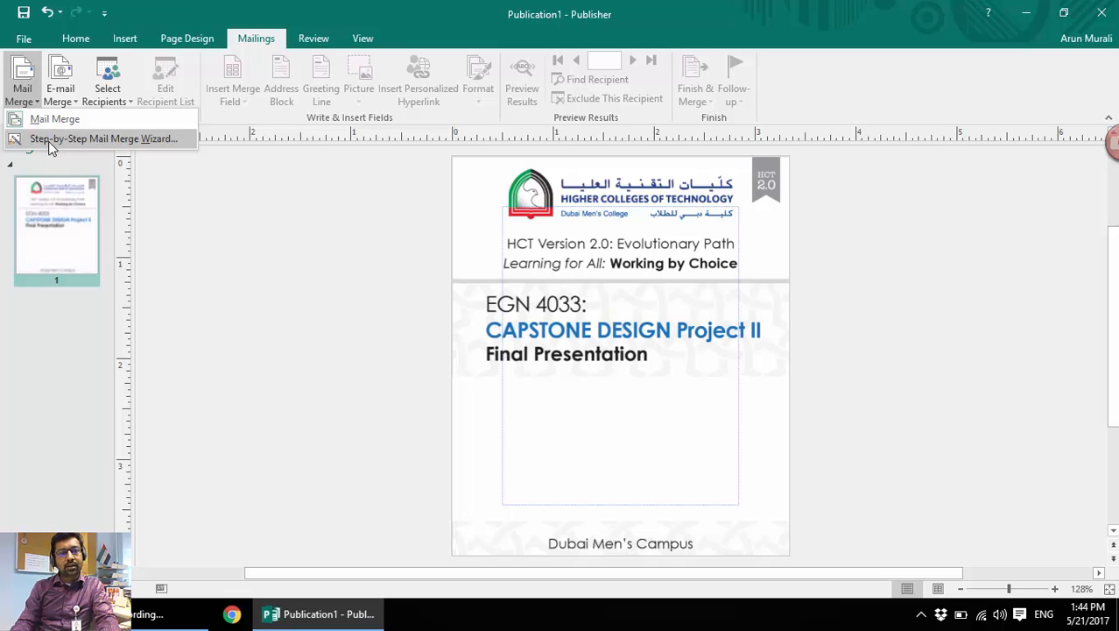
{"action": "left_click", "coordinate": [48, 140]}
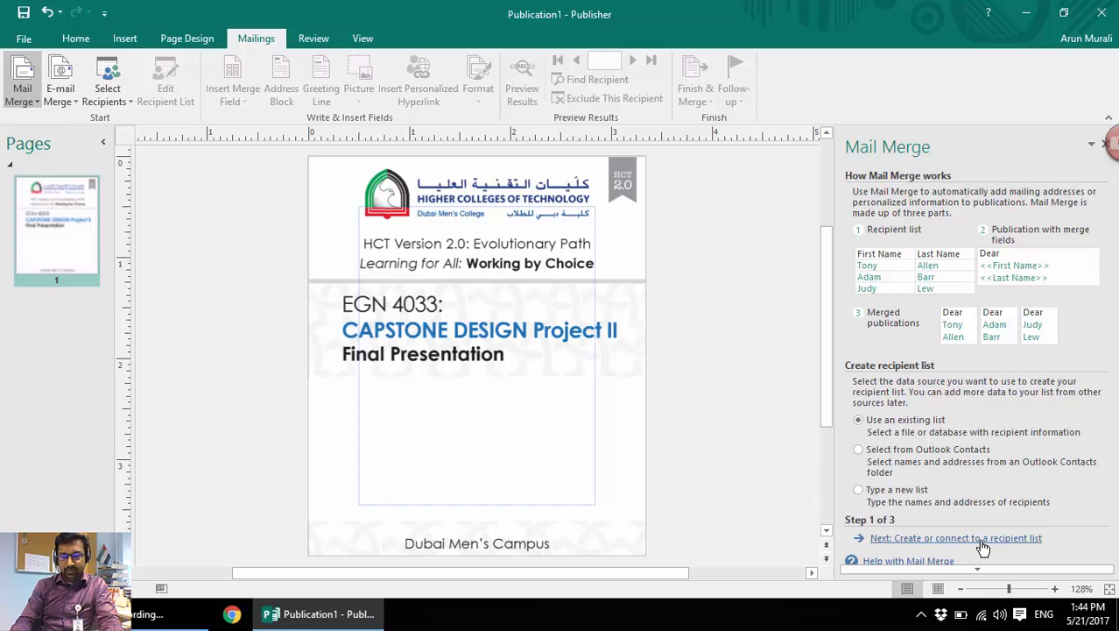
{"action": "left_click", "coordinate": [981, 539]}
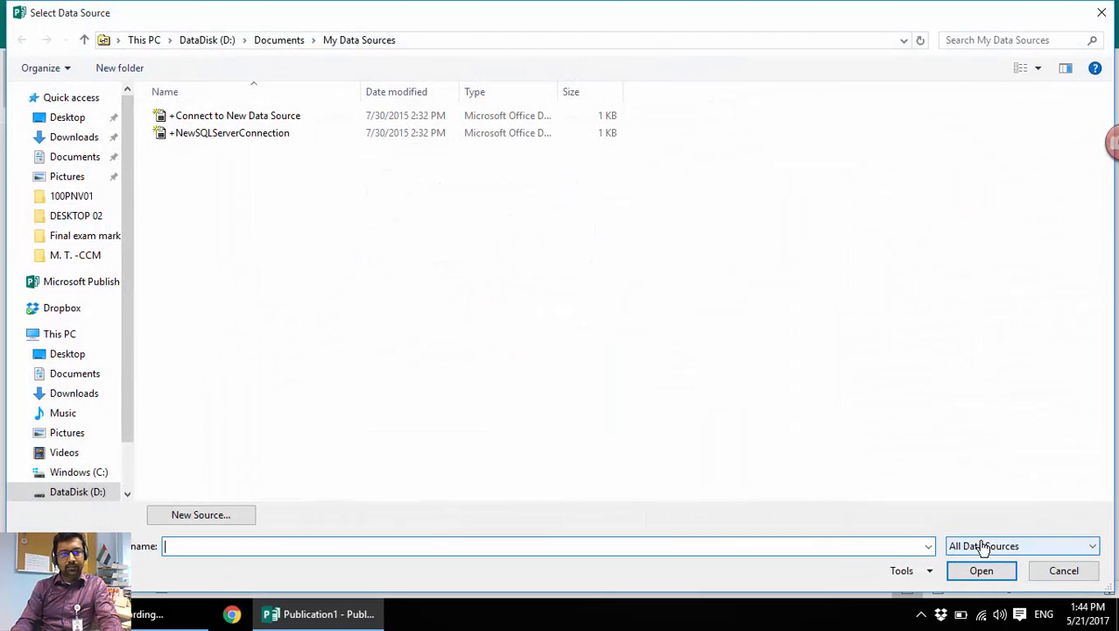
{"action": "left_click", "coordinate": [67, 356]}
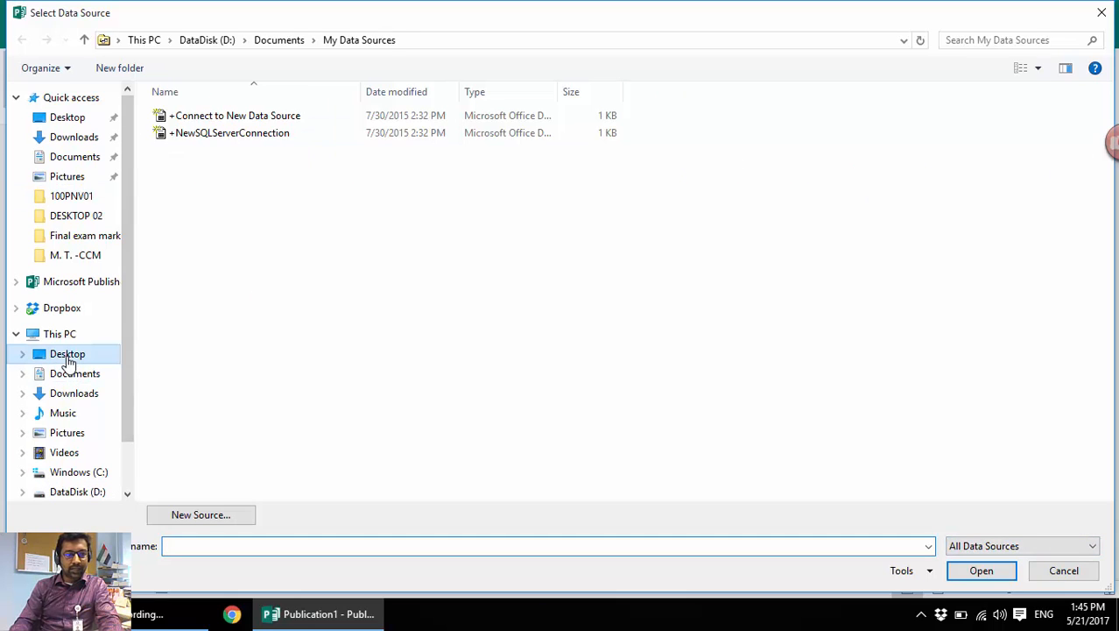
{"action": "double_click", "coordinate": [289, 242]}
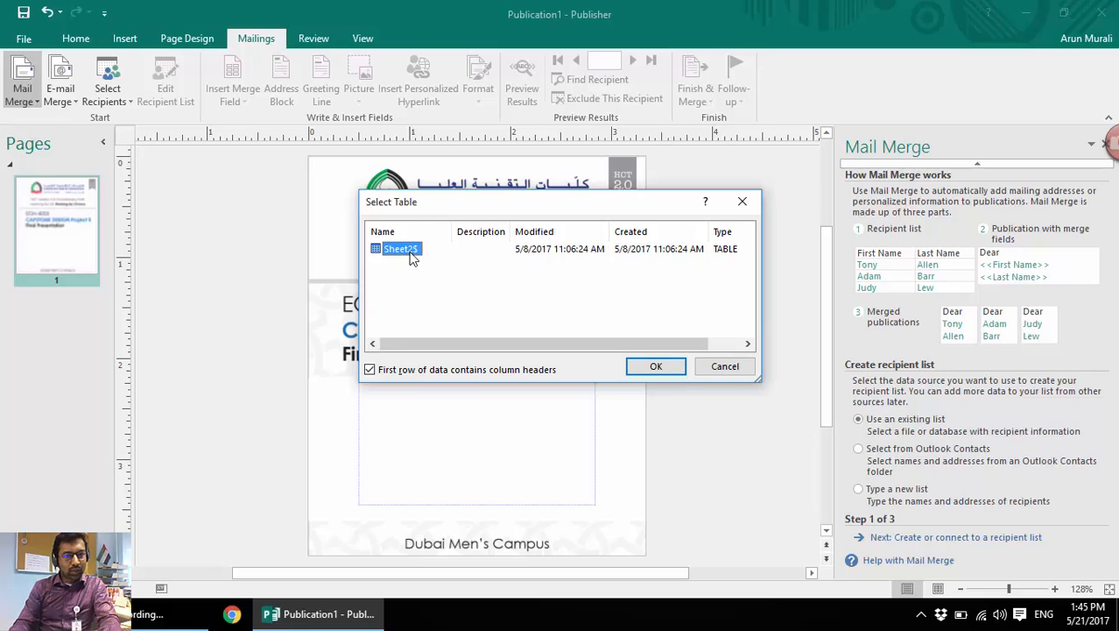
{"action": "left_click", "coordinate": [653, 367]}
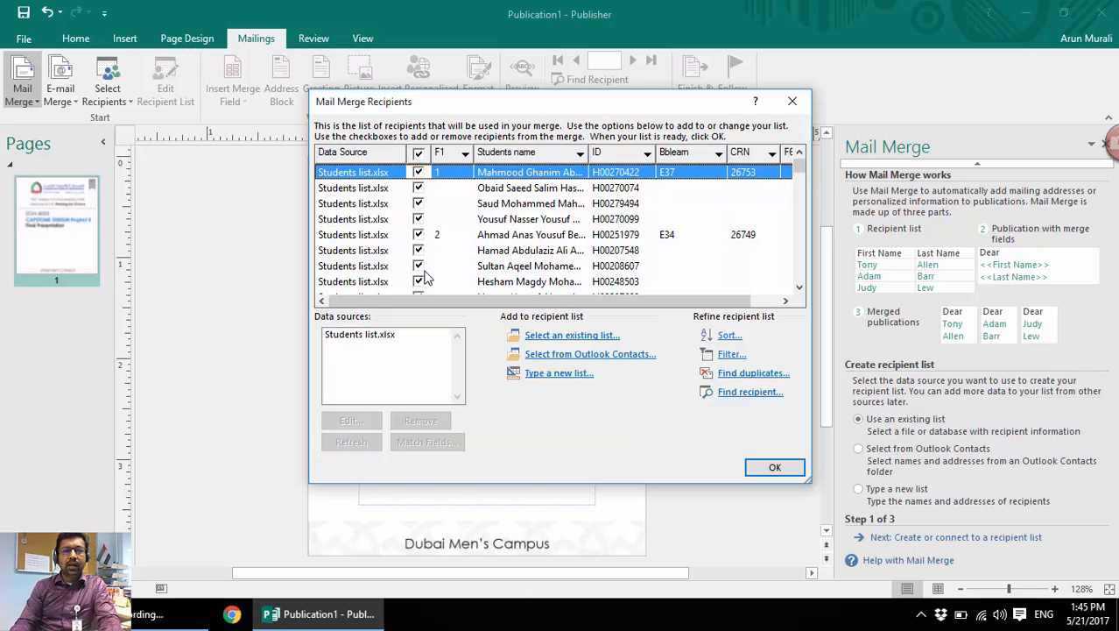
{"action": "left_click", "coordinate": [419, 155]}
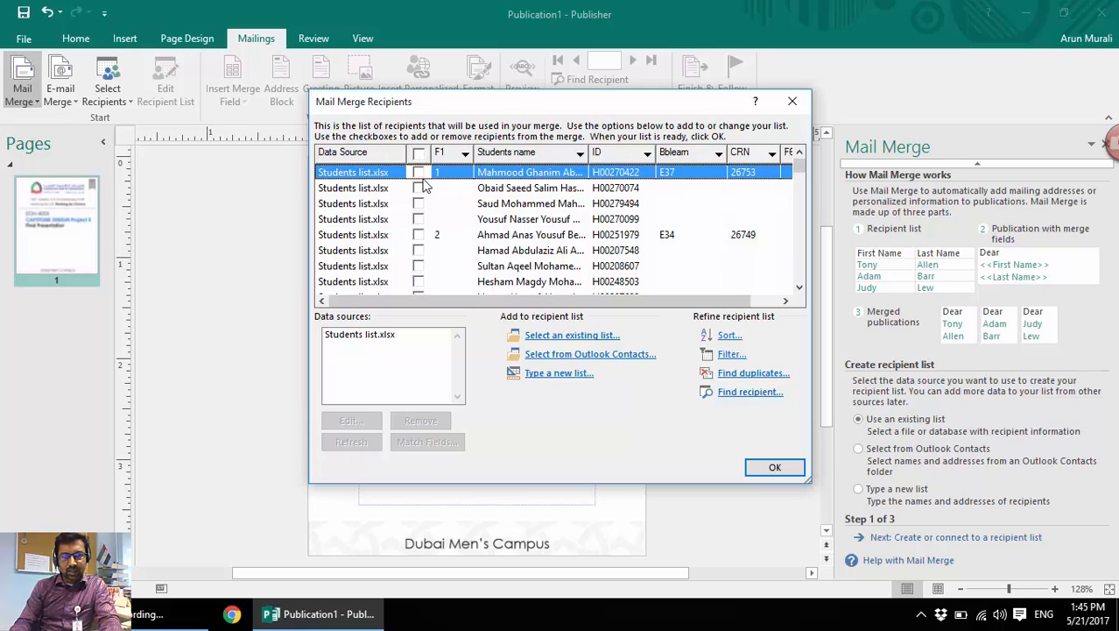
{"action": "left_click", "coordinate": [419, 188]}
{"action": "left_click", "coordinate": [419, 203]}
{"action": "left_click", "coordinate": [418, 219]}
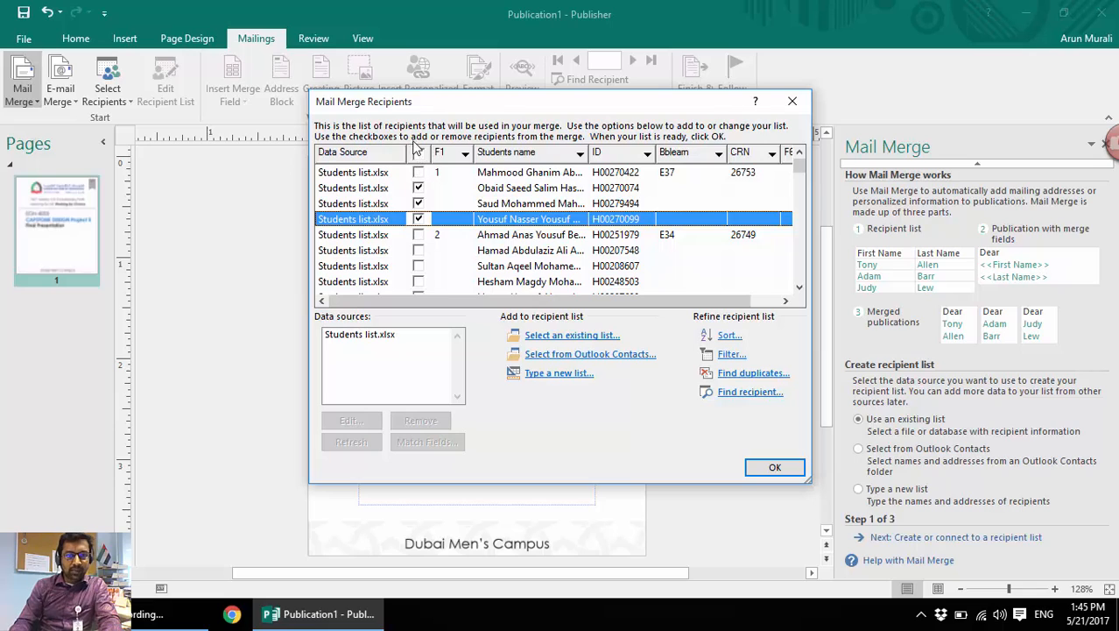
{"action": "left_click", "coordinate": [419, 153]}
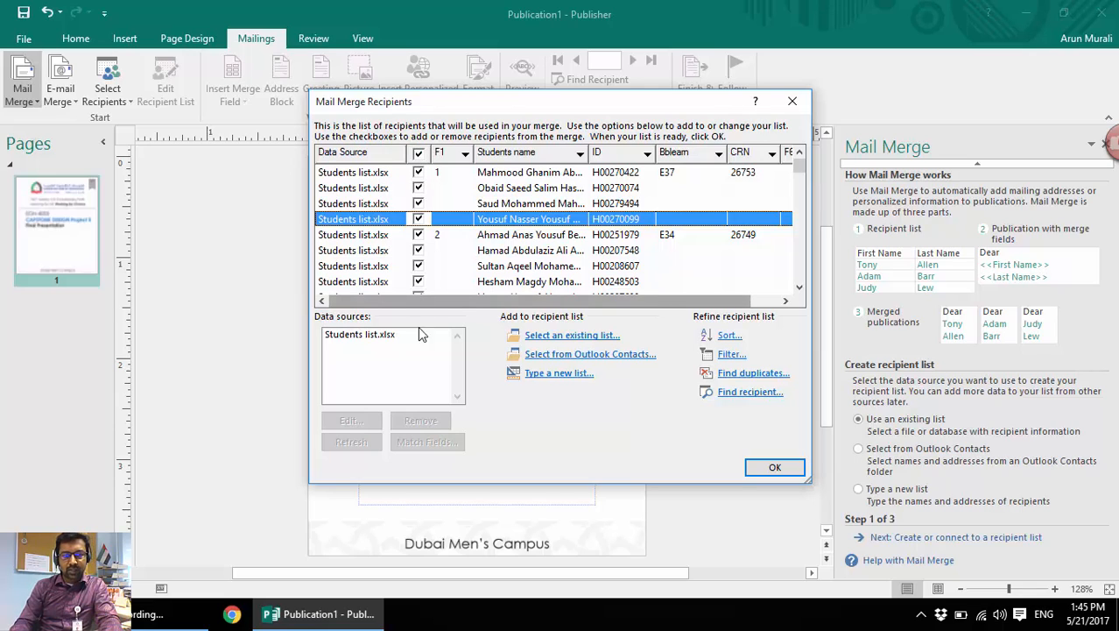
- Accept the recipient list from Students list.xlsx with all students included
{"action": "left_click", "coordinate": [357, 338]}
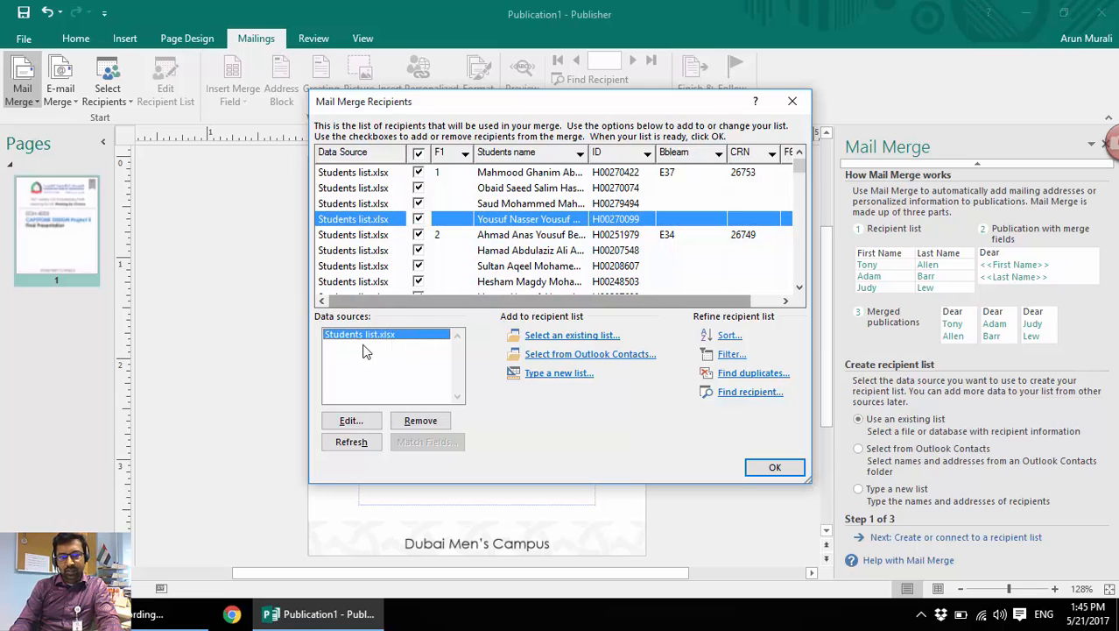
{"action": "left_click", "coordinate": [774, 468]}
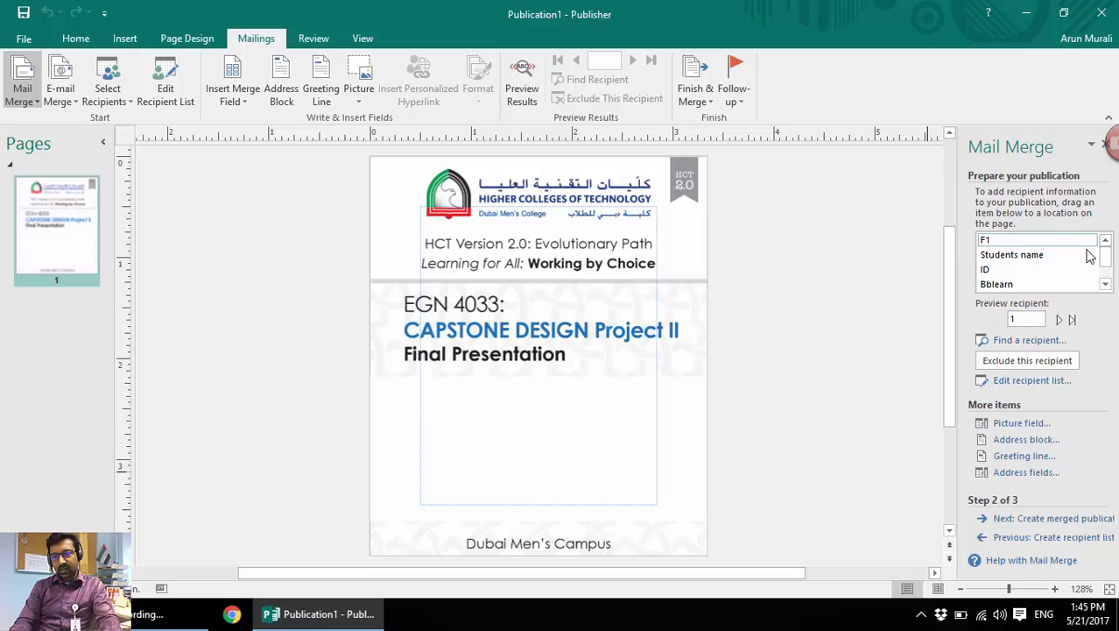
- Insert the Students name merge field below "Final Presentation" and size its text box to about 3.34 x 1.39 in across the badge
{"action": "left_click", "coordinate": [1106, 284]}
{"action": "left_click", "coordinate": [1106, 284]}
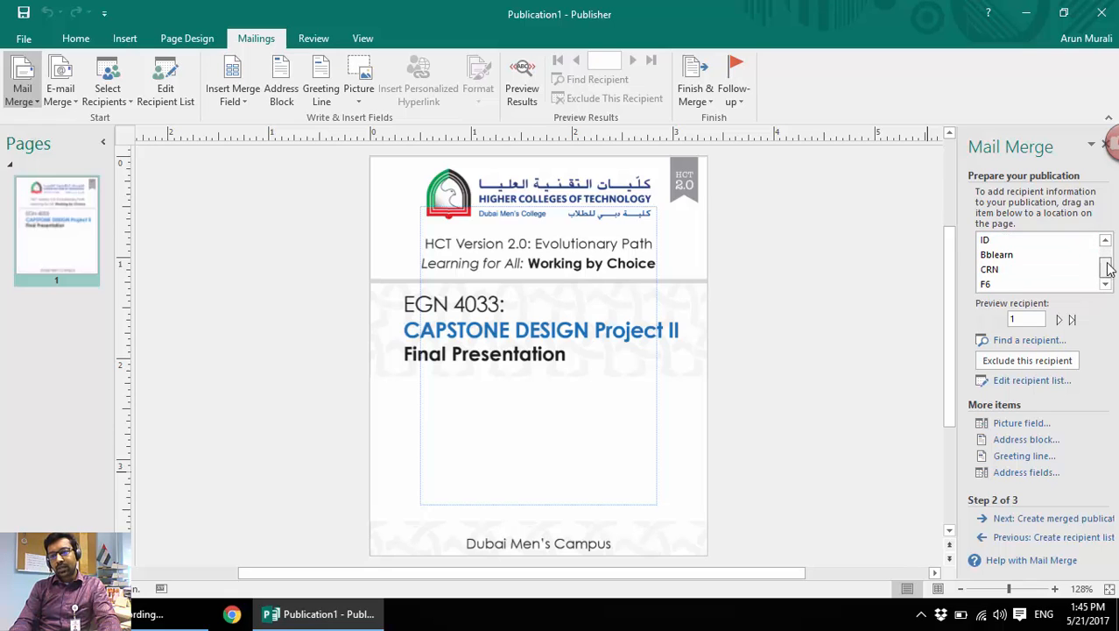
{"action": "left_click_drag", "start_coordinate": [1107, 265], "coordinate": [1107, 248]}
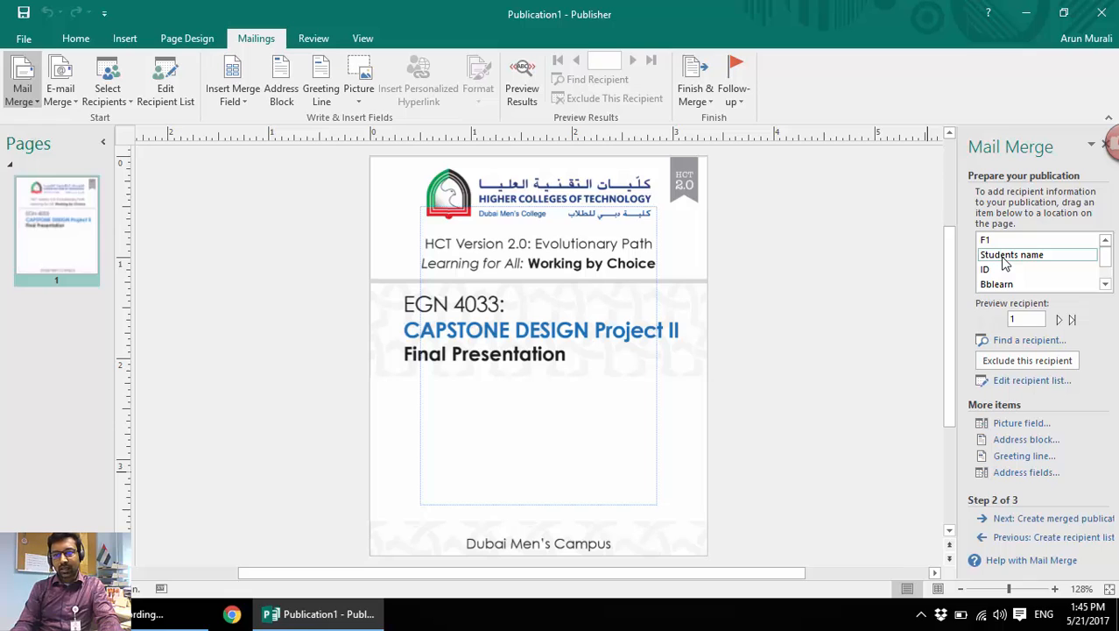
{"action": "left_click_drag", "start_coordinate": [1006, 263], "coordinate": [486, 308]}
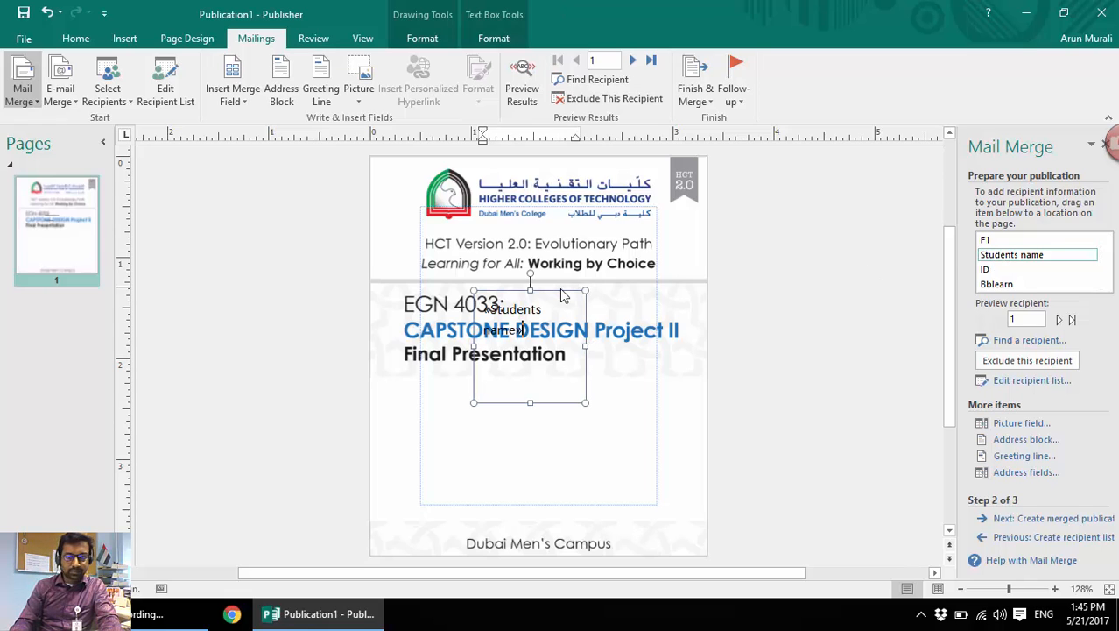
{"action": "left_click_drag", "start_coordinate": [548, 294], "coordinate": [441, 384]}
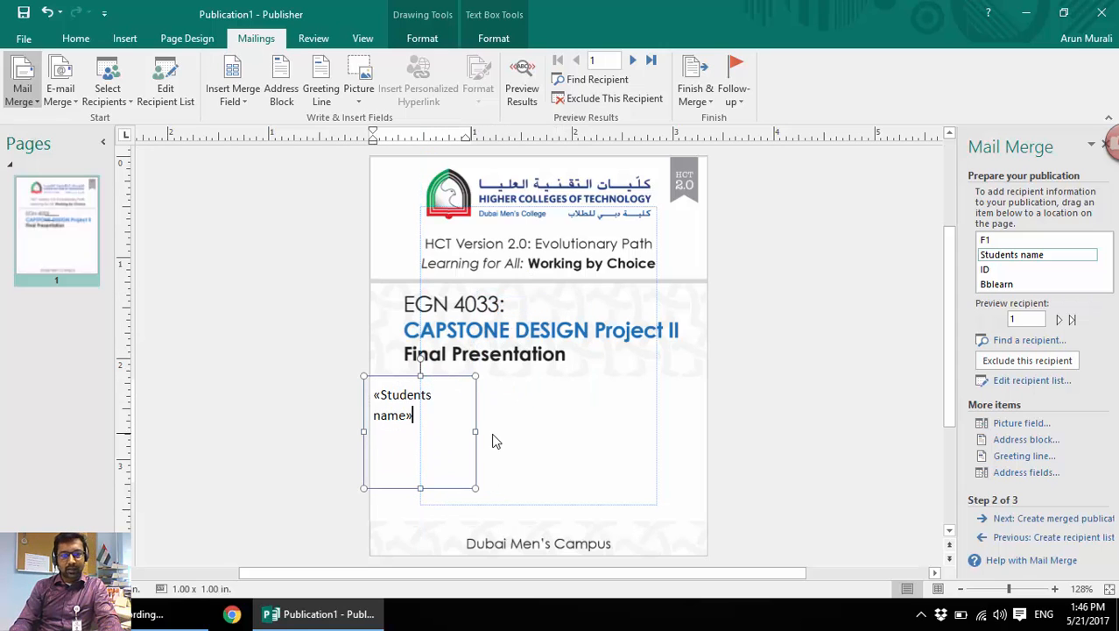
{"action": "left_click_drag", "start_coordinate": [475, 431], "coordinate": [712, 431]}
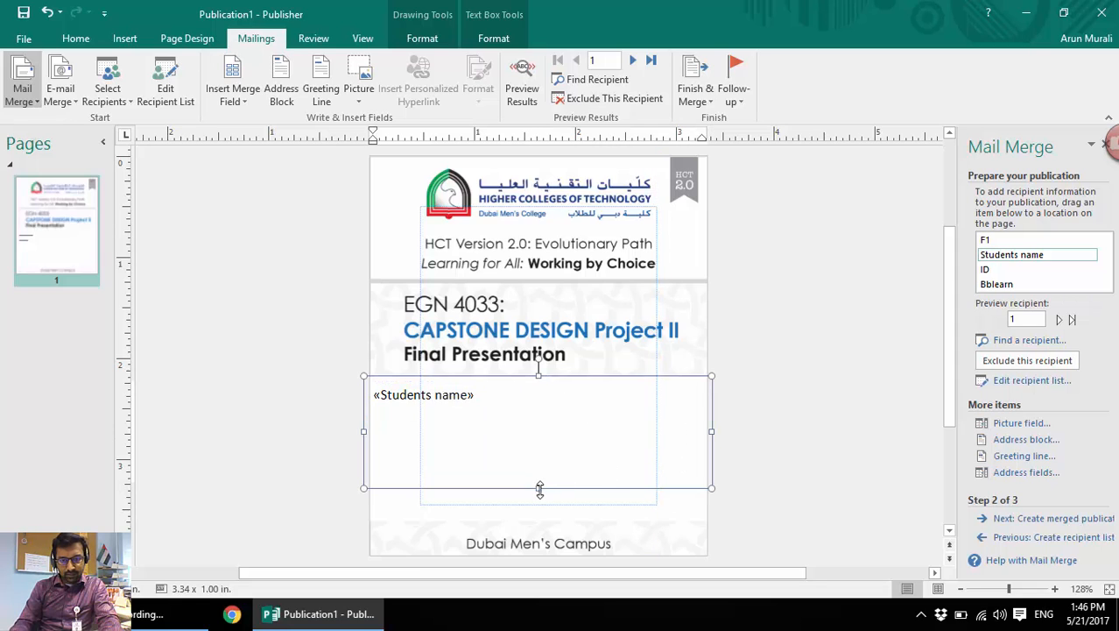
{"action": "left_click_drag", "start_coordinate": [537, 486], "coordinate": [527, 528]}
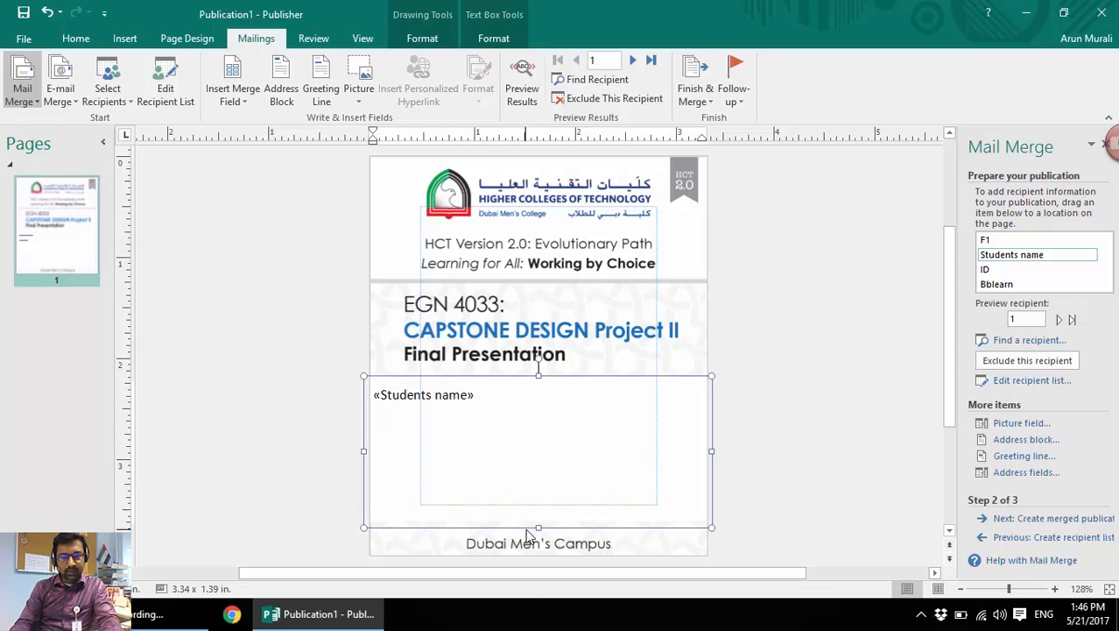
- Format the Students name field as bold, centered, 22 pt text
{"action": "left_click_drag", "start_coordinate": [447, 401], "coordinate": [386, 403]}
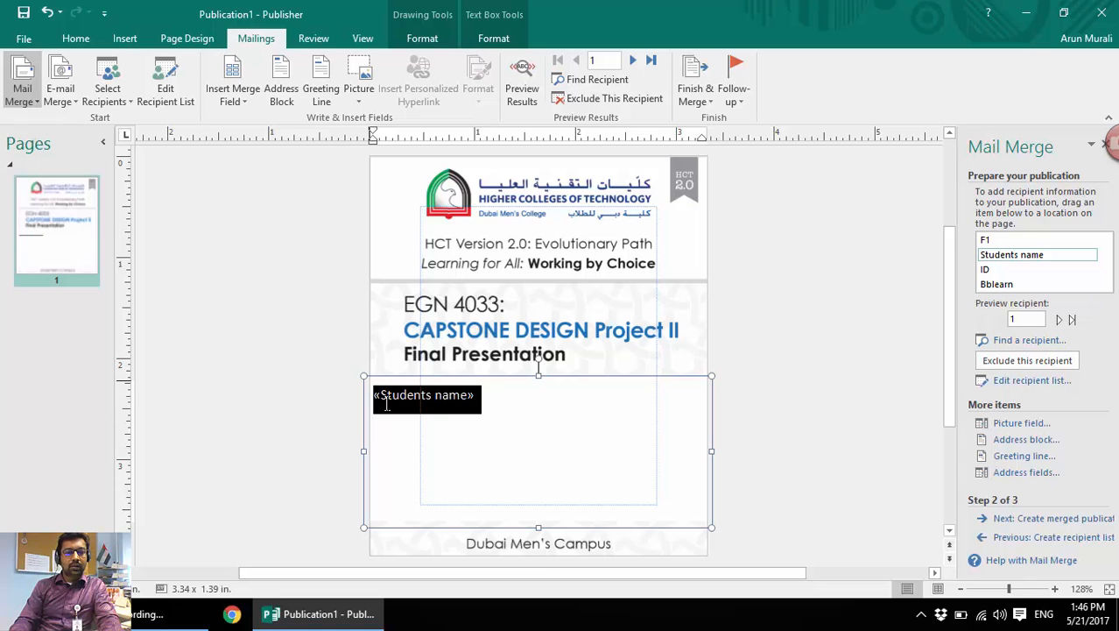
{"action": "left_click", "coordinate": [77, 39]}
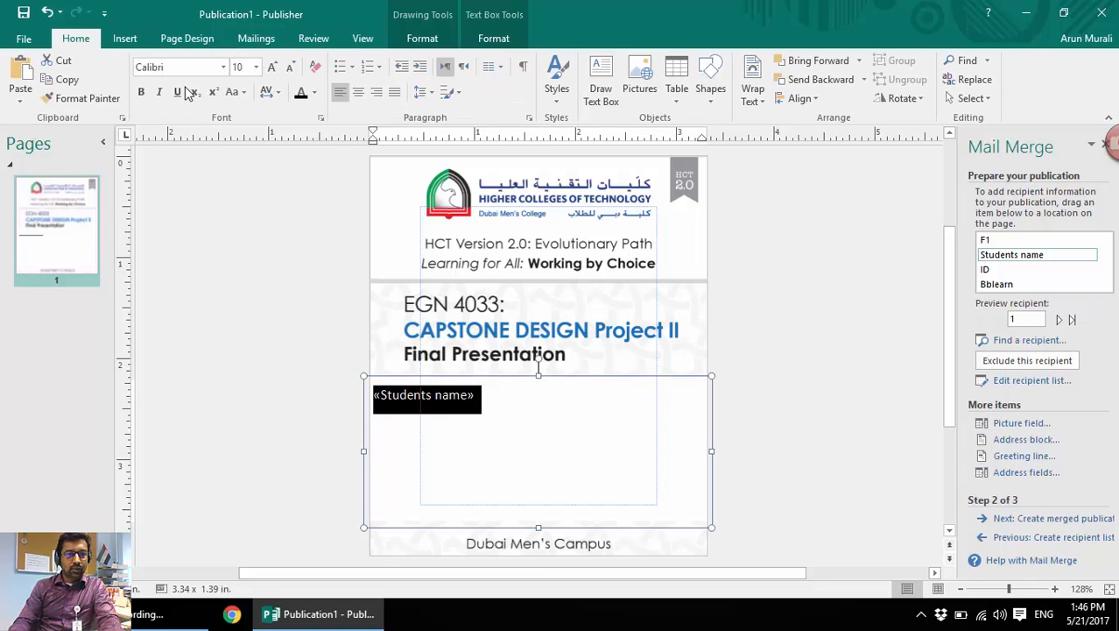
{"action": "left_click", "coordinate": [273, 66]}
{"action": "left_click", "coordinate": [272, 67]}
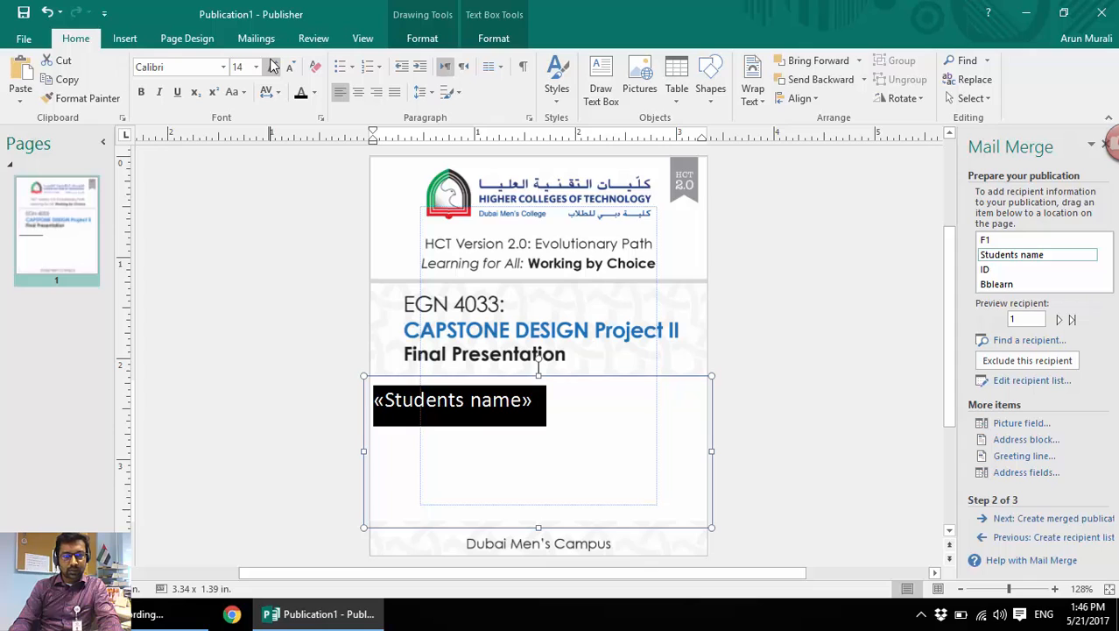
{"action": "left_click", "coordinate": [272, 66]}
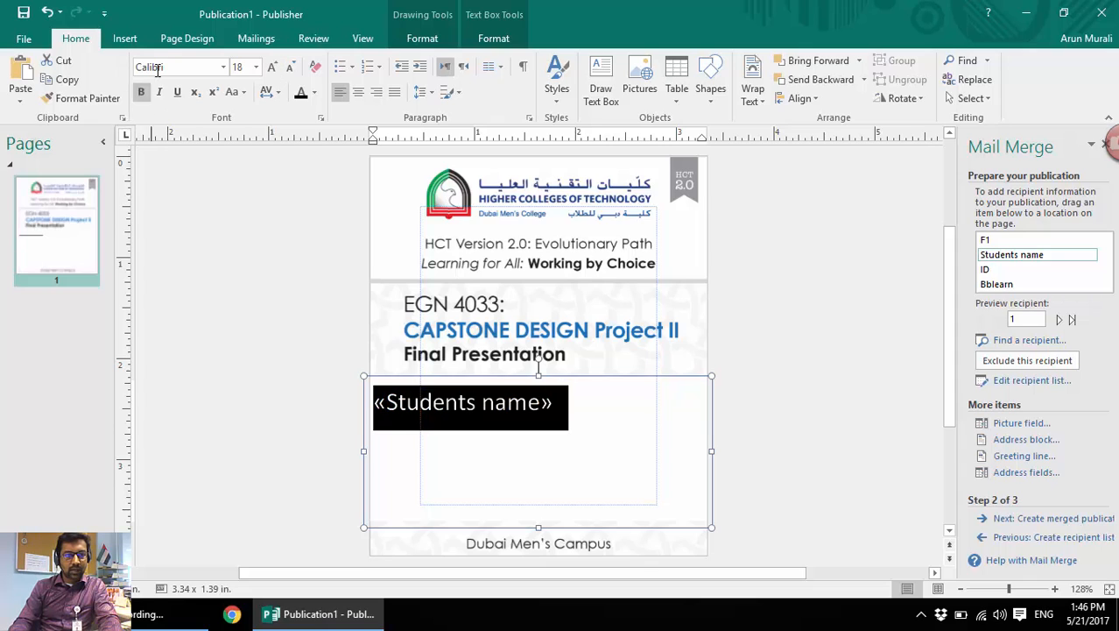
{"action": "left_click", "coordinate": [140, 92]}
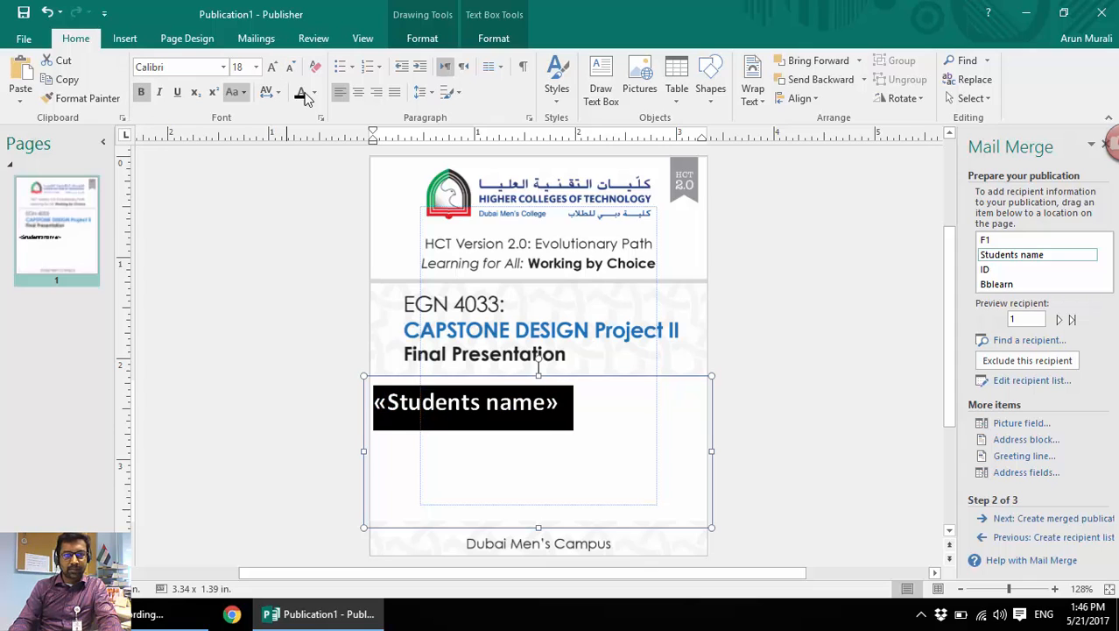
{"action": "left_click", "coordinate": [358, 92]}
{"action": "left_click", "coordinate": [273, 67]}
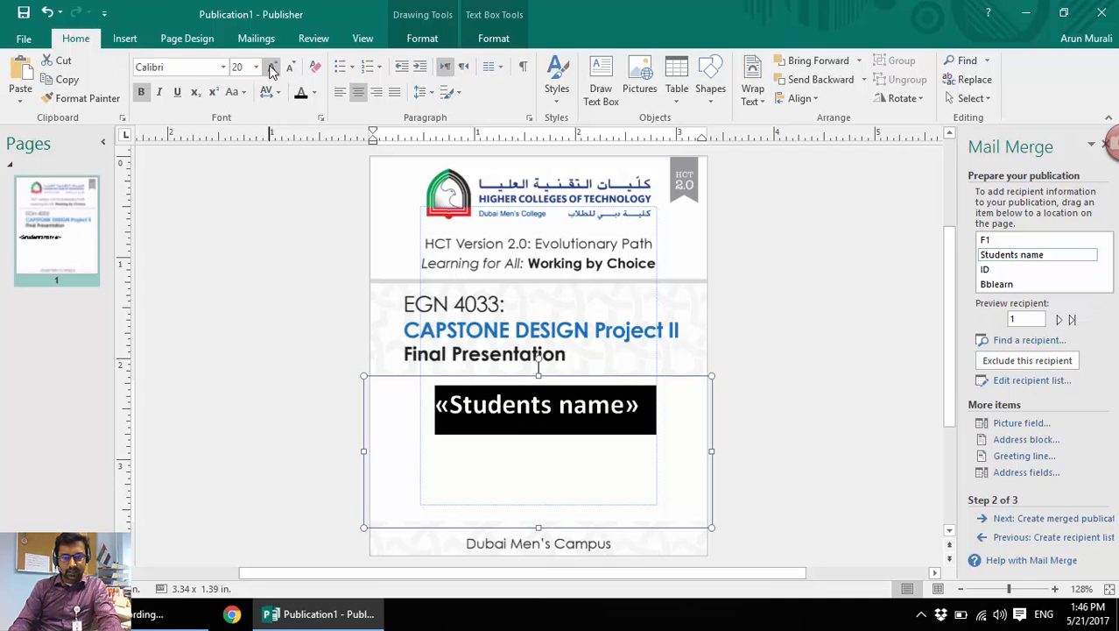
{"action": "left_click", "coordinate": [271, 68]}
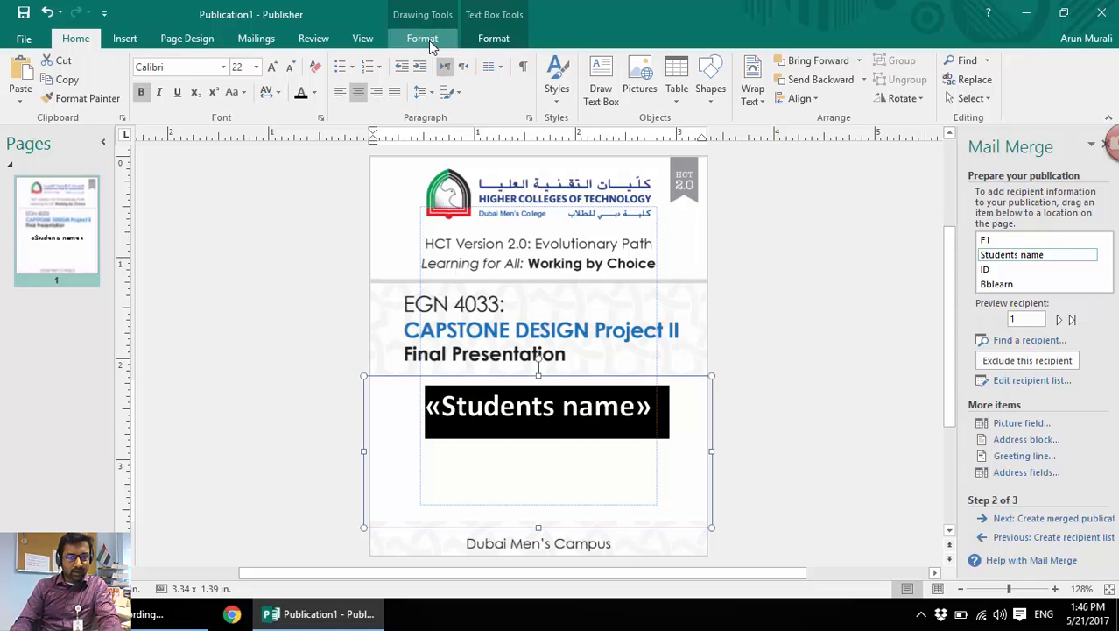
- Turn off automatic hyphenation for the Students name text box
{"action": "left_click", "coordinate": [491, 41]}
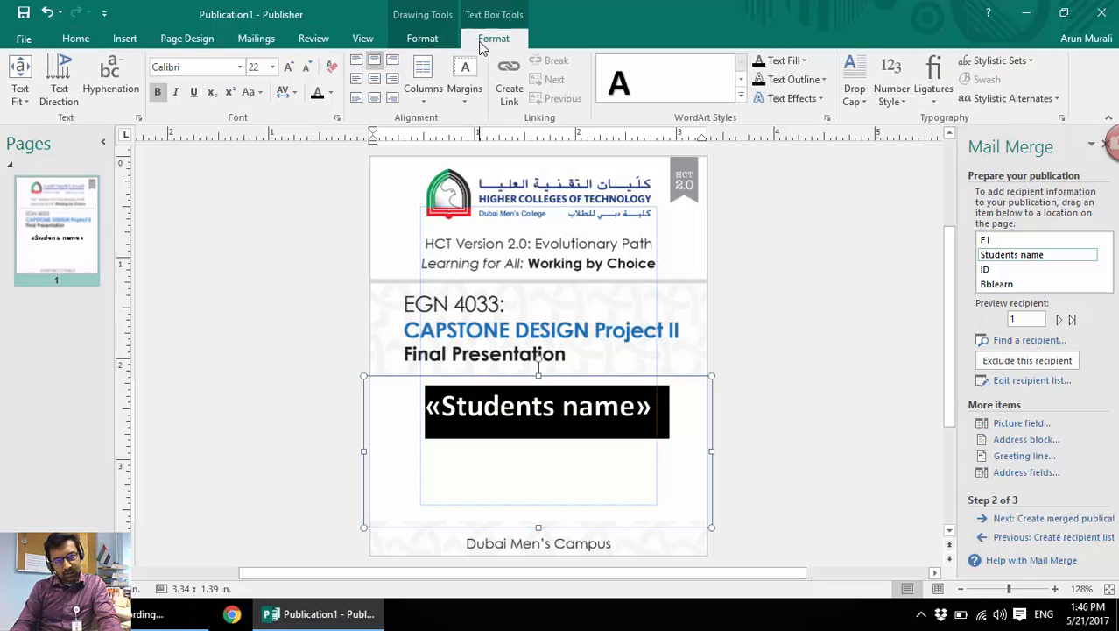
{"action": "left_click", "coordinate": [112, 93]}
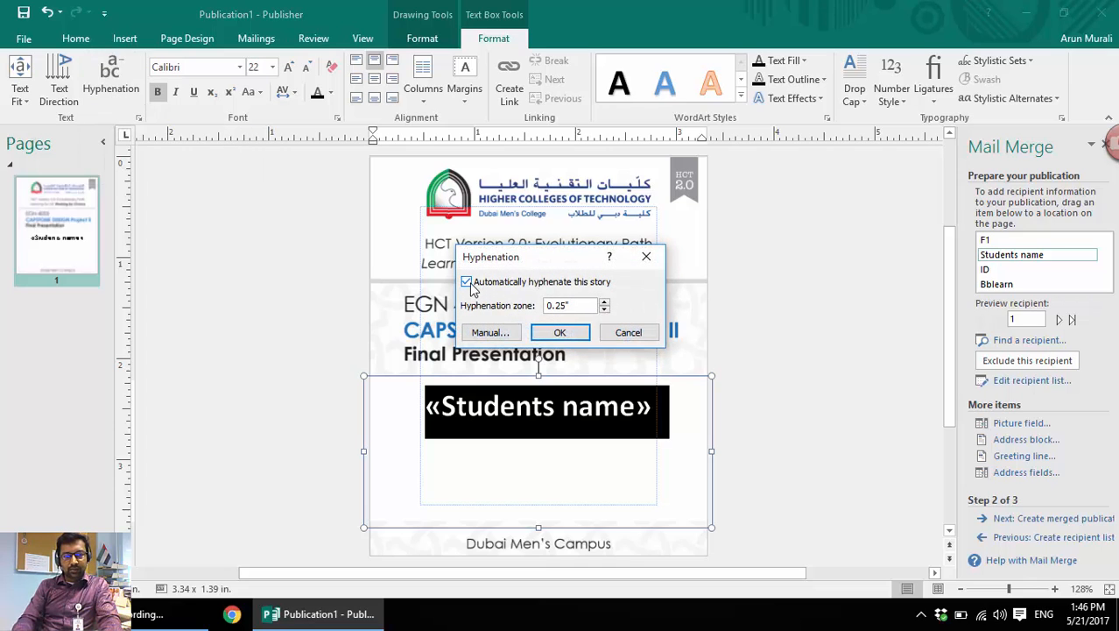
{"action": "left_click", "coordinate": [467, 282]}
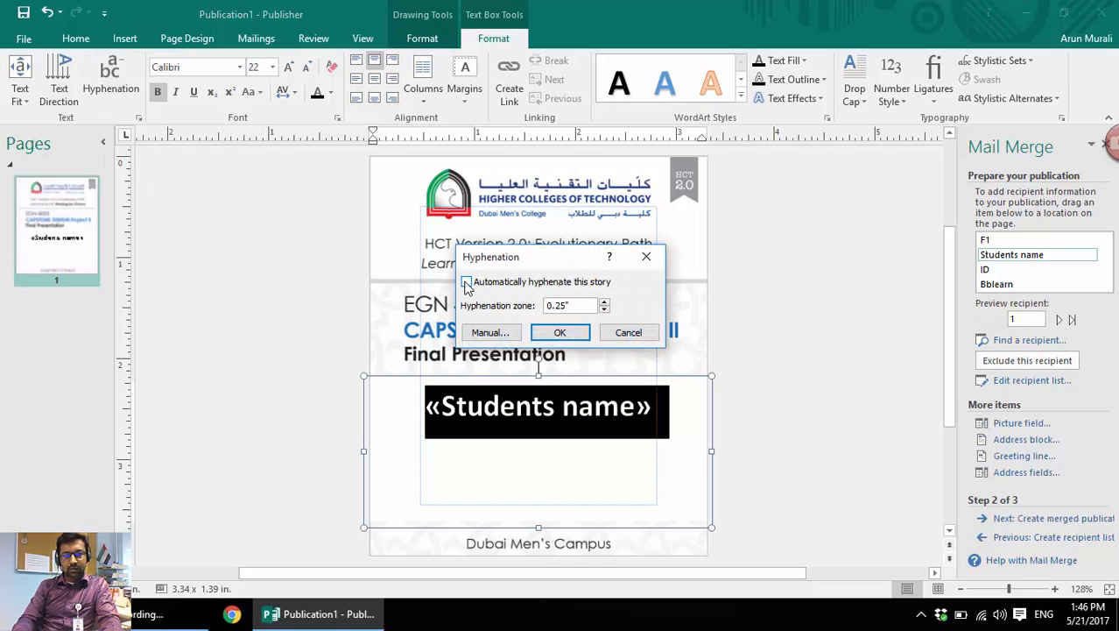
{"action": "left_click", "coordinate": [559, 332]}
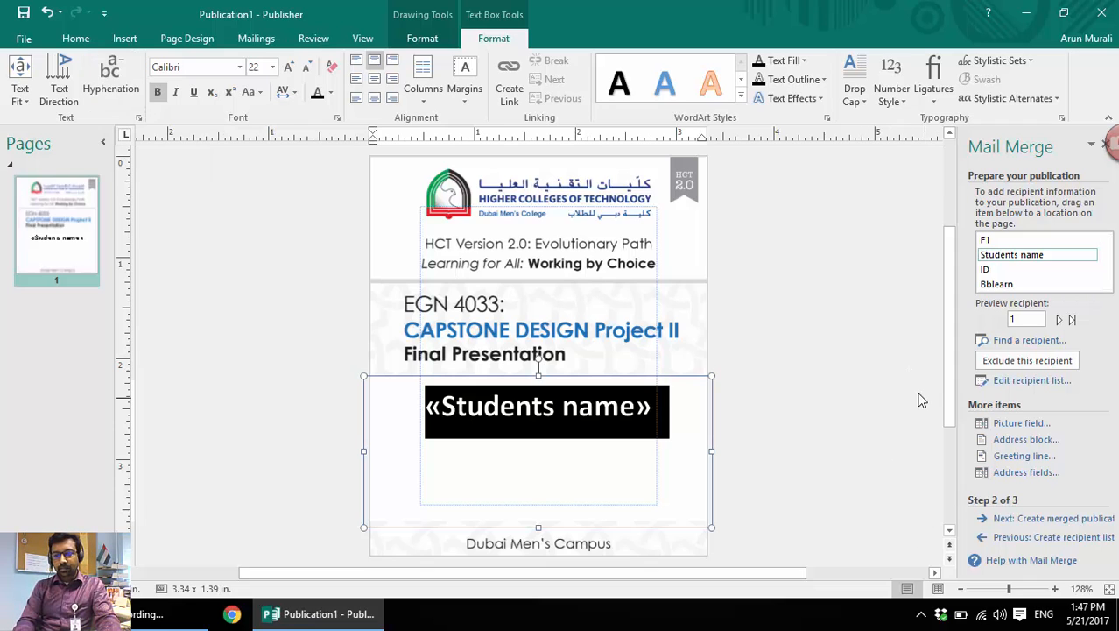
- Complete the mail merge by merging the badges to a new publication
{"action": "left_click", "coordinate": [1041, 518]}
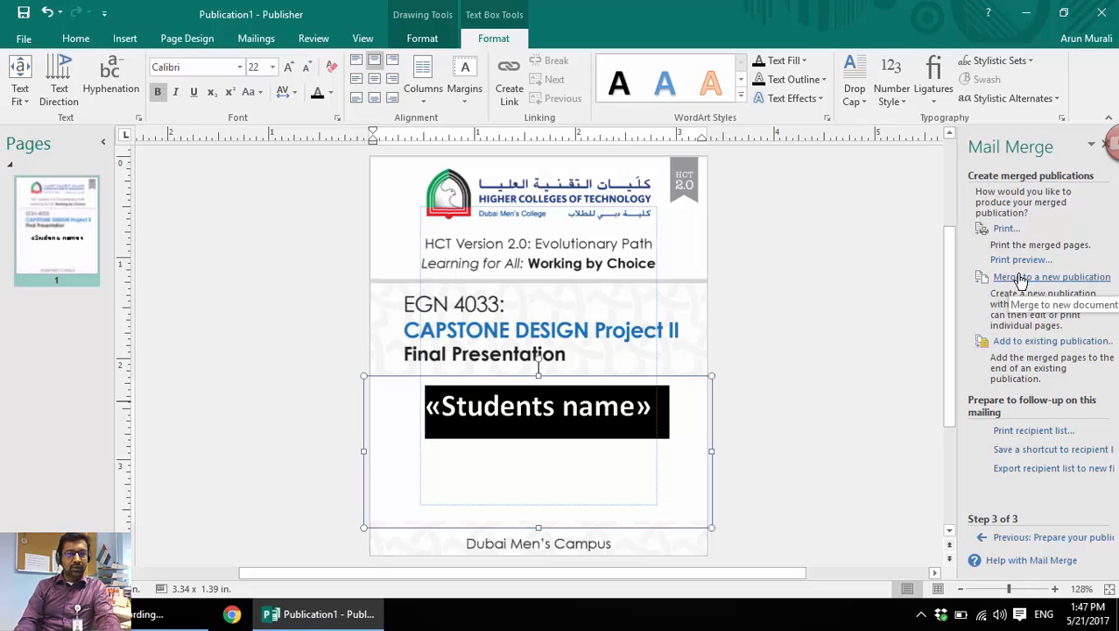
{"action": "left_click", "coordinate": [1020, 278]}
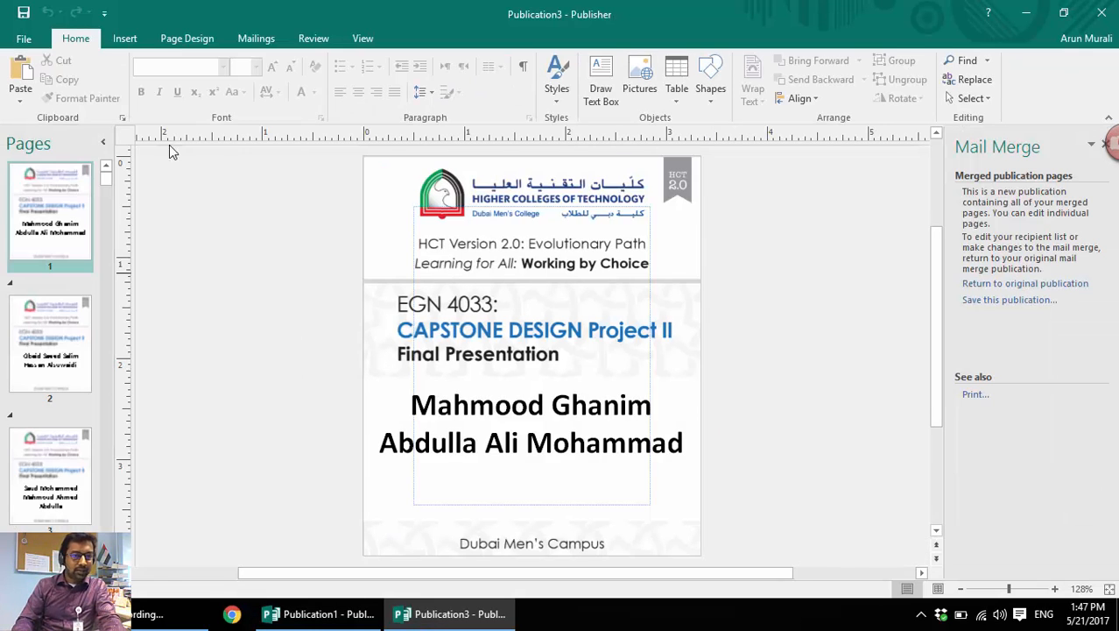
- Review several merged badge pages to check each student's name and its layout on the badge
{"action": "scroll", "coordinate": [13, 261], "scroll_direction": "down", "scroll_amount": 1}
{"action": "scroll", "coordinate": [13, 261], "scroll_direction": "down", "scroll_amount": 5}
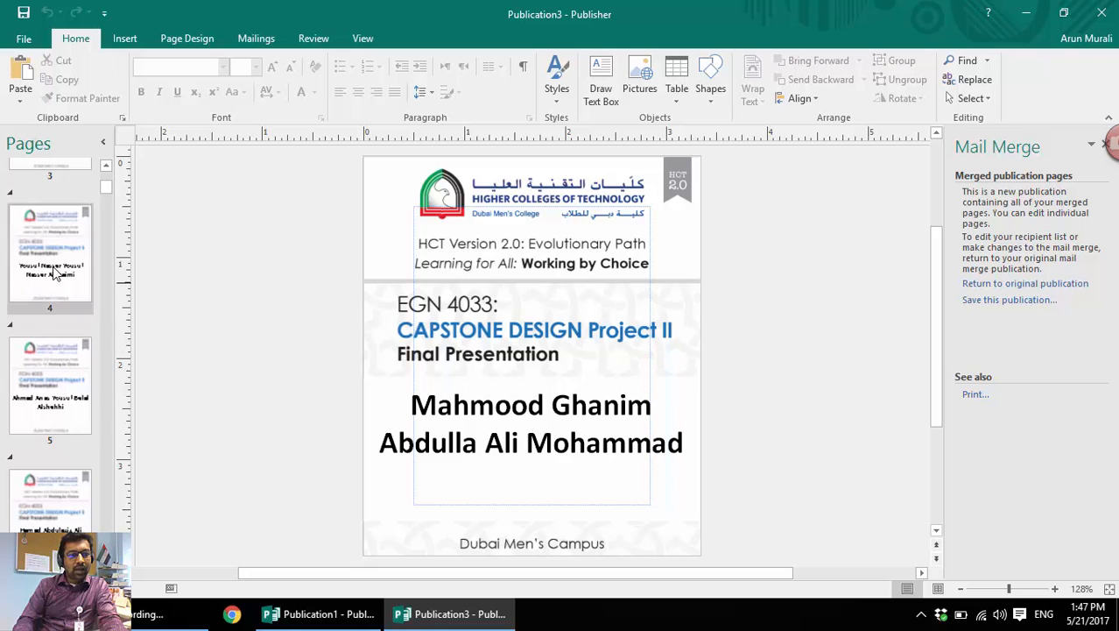
{"action": "left_click", "coordinate": [50, 254]}
{"action": "left_click", "coordinate": [62, 426]}
{"action": "left_click", "coordinate": [63, 490]}
{"action": "scroll", "coordinate": [65, 457], "scroll_direction": "down", "scroll_amount": 7}
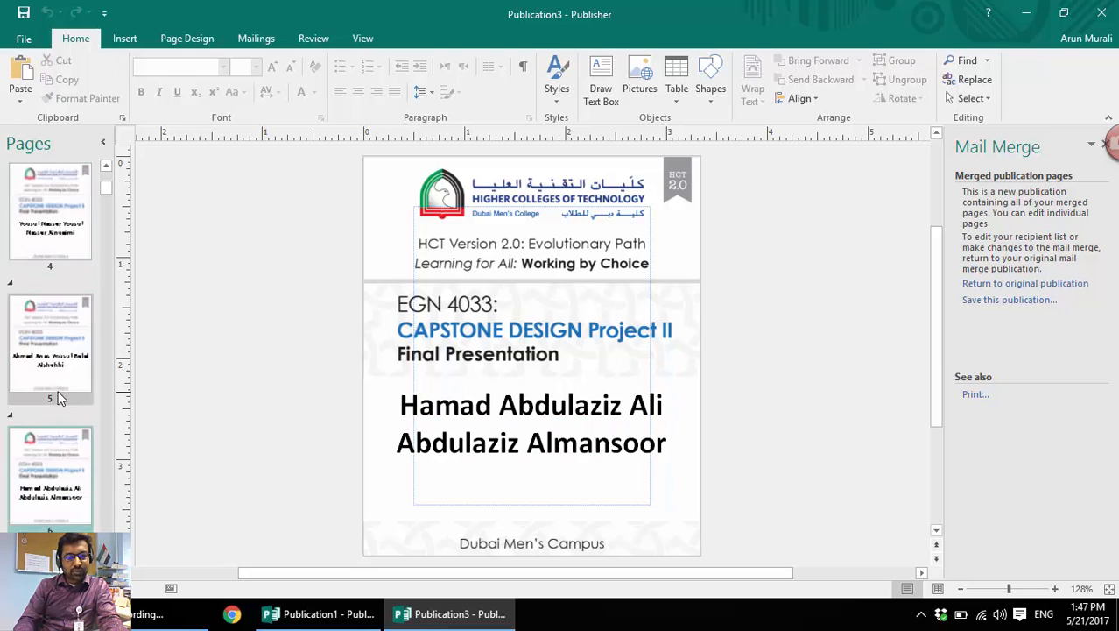
{"action": "left_click", "coordinate": [63, 325]}
{"action": "left_click", "coordinate": [54, 464]}
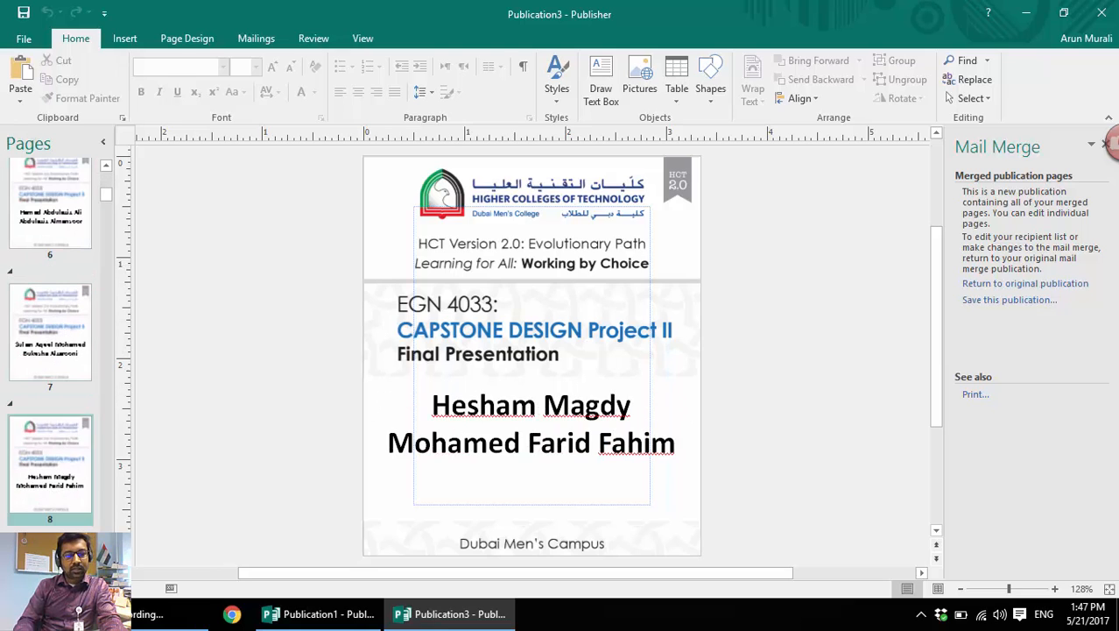
{"action": "scroll", "coordinate": [53, 456], "scroll_direction": "down", "scroll_amount": 8}
{"action": "scroll", "coordinate": [50, 446], "scroll_direction": "down", "scroll_amount": 5}
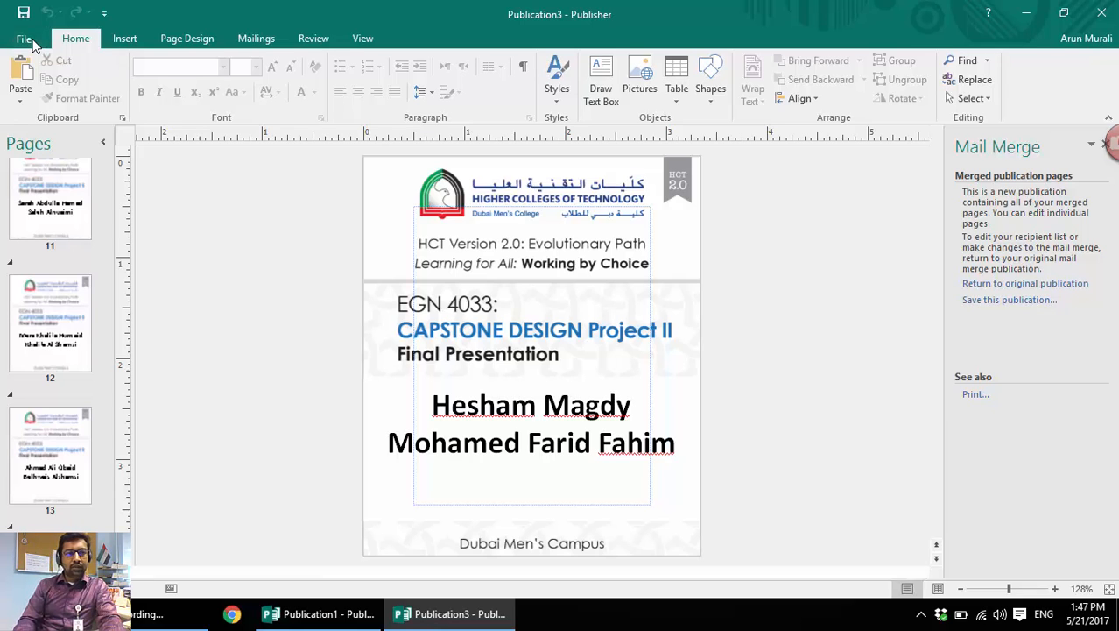
- Open the print settings for the merged badges and set the paper size to A4 (210 x 297 mm)
{"action": "left_click", "coordinate": [32, 41]}
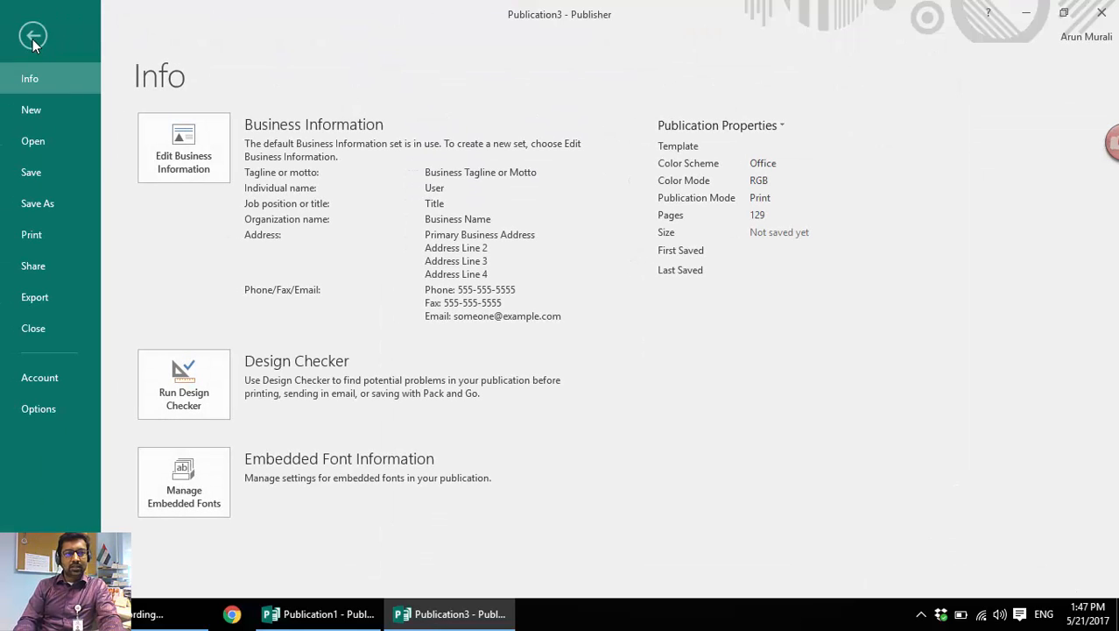
{"action": "left_click", "coordinate": [30, 235]}
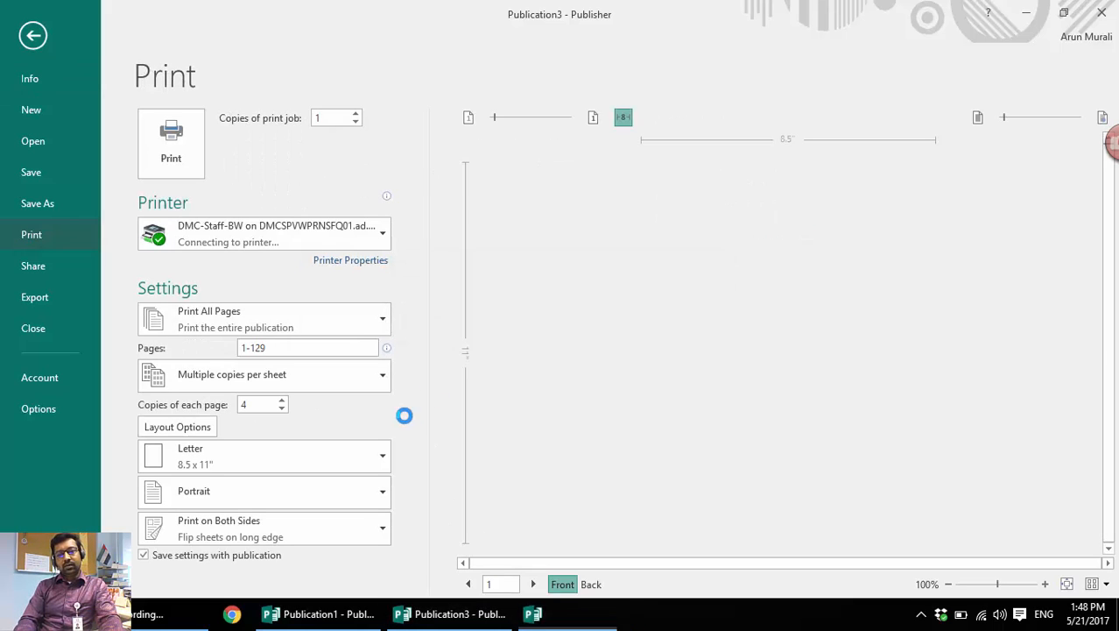
{"action": "left_click", "coordinate": [278, 451]}
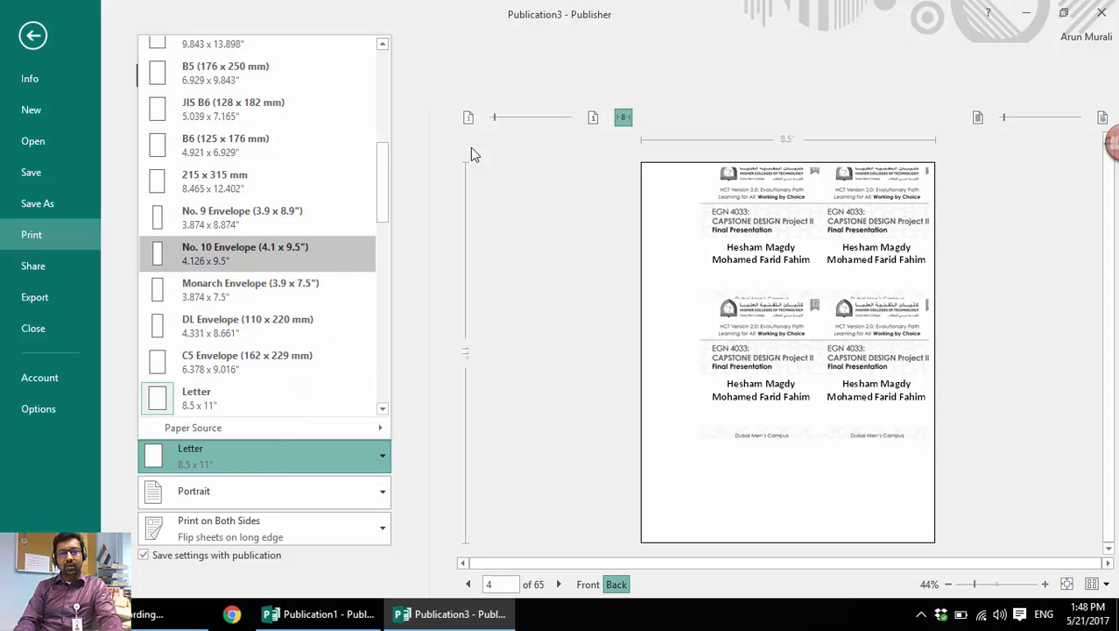
{"action": "left_click_drag", "start_coordinate": [381, 177], "coordinate": [380, 138]}
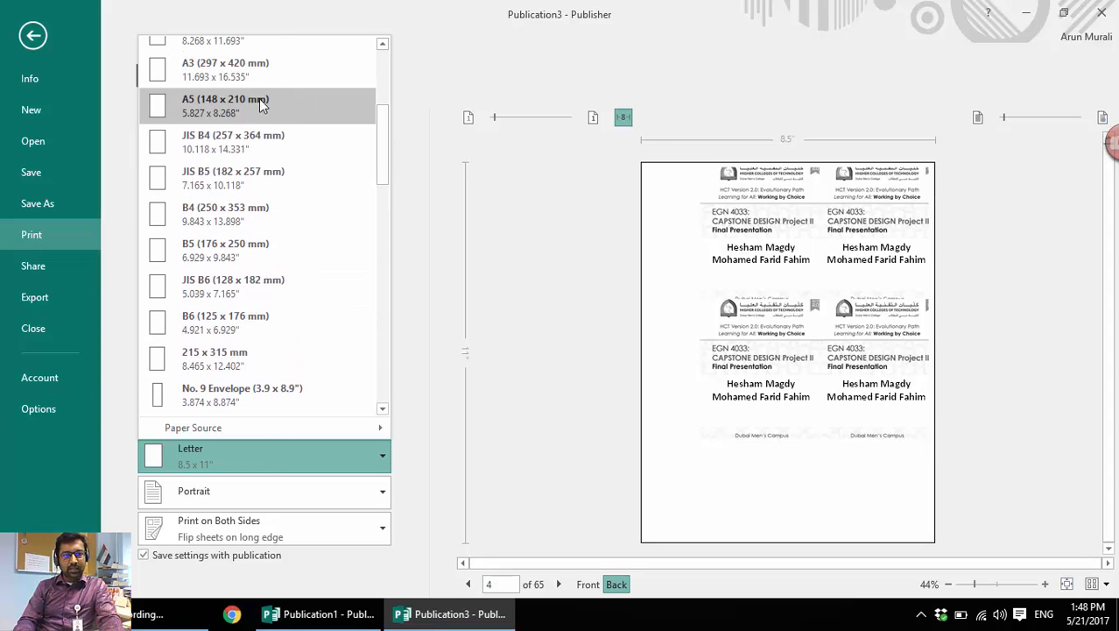
{"action": "scroll", "coordinate": [300, 169], "scroll_direction": "up", "scroll_amount": 3}
{"action": "left_click", "coordinate": [247, 147]}
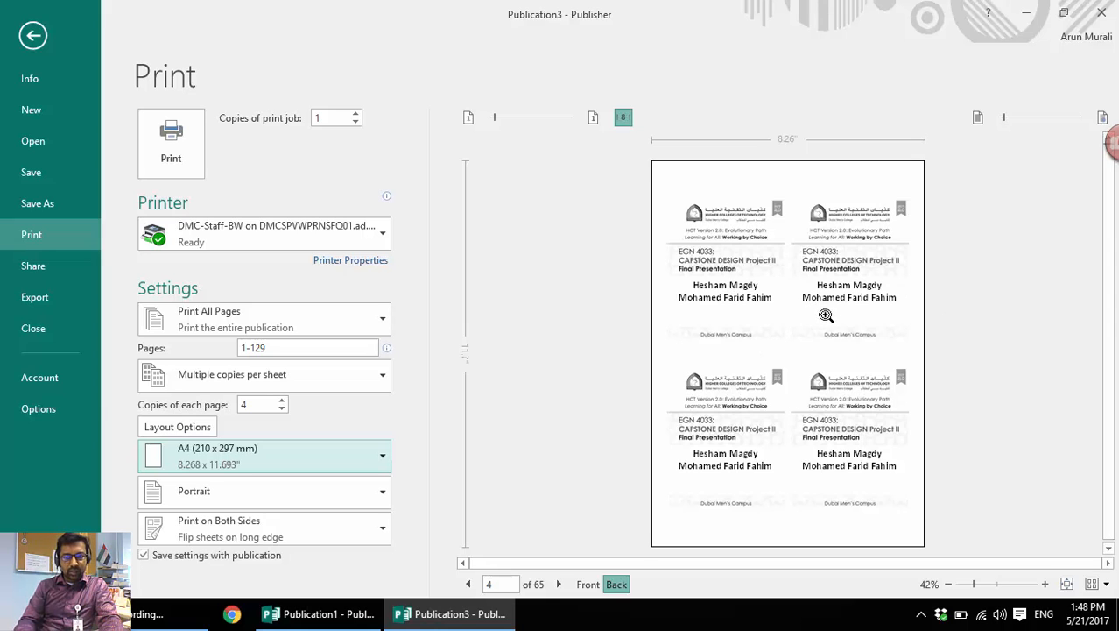
- Set the print layout to multiple pages per sheet and preview the next sheet of badges
{"action": "left_click", "coordinate": [215, 383]}
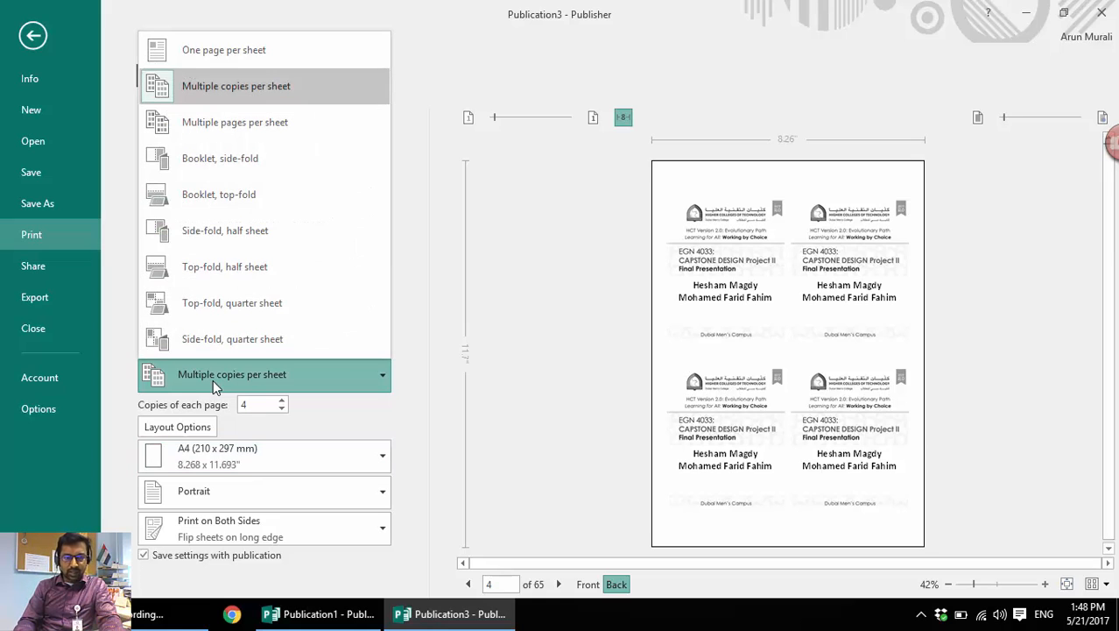
{"action": "left_click", "coordinate": [245, 130]}
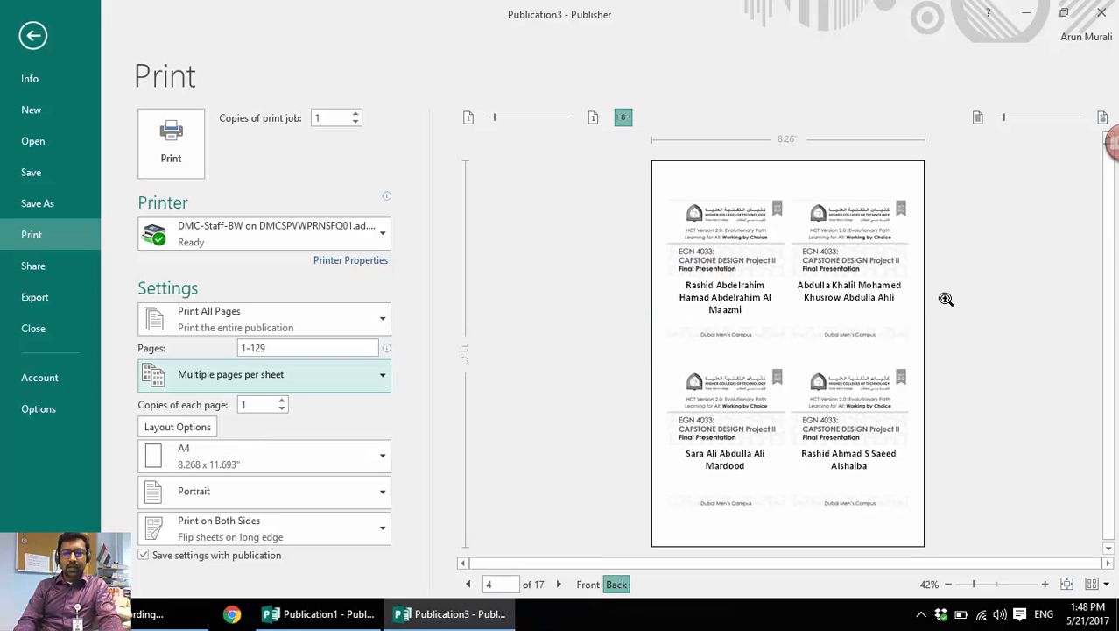
{"action": "left_click", "coordinate": [563, 585]}
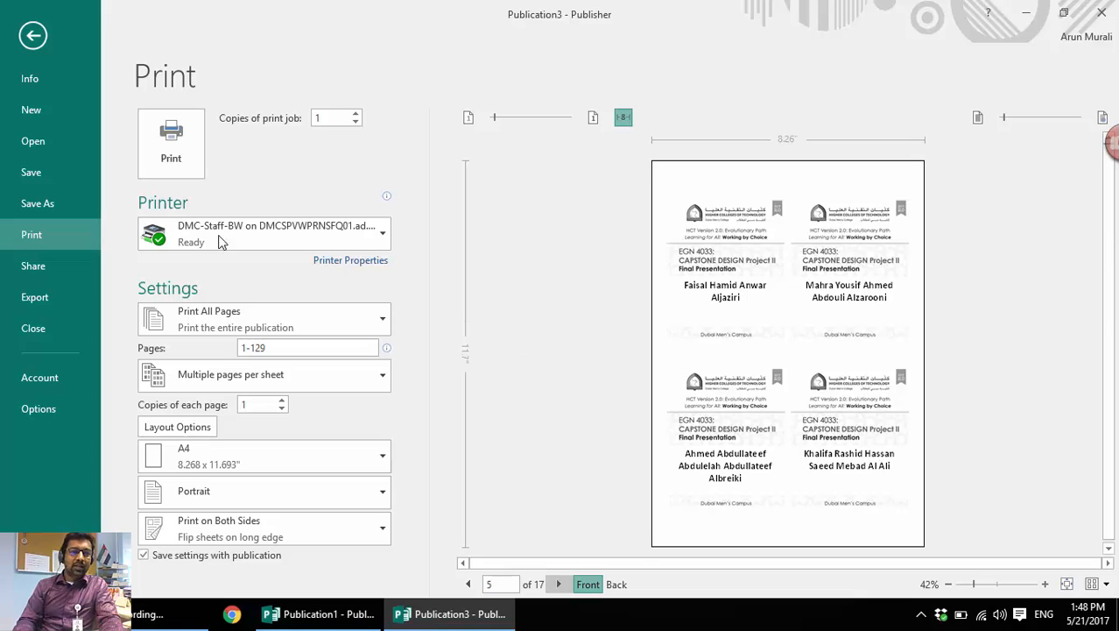
{"action": "mouse_move", "coordinate": [194, 200]}
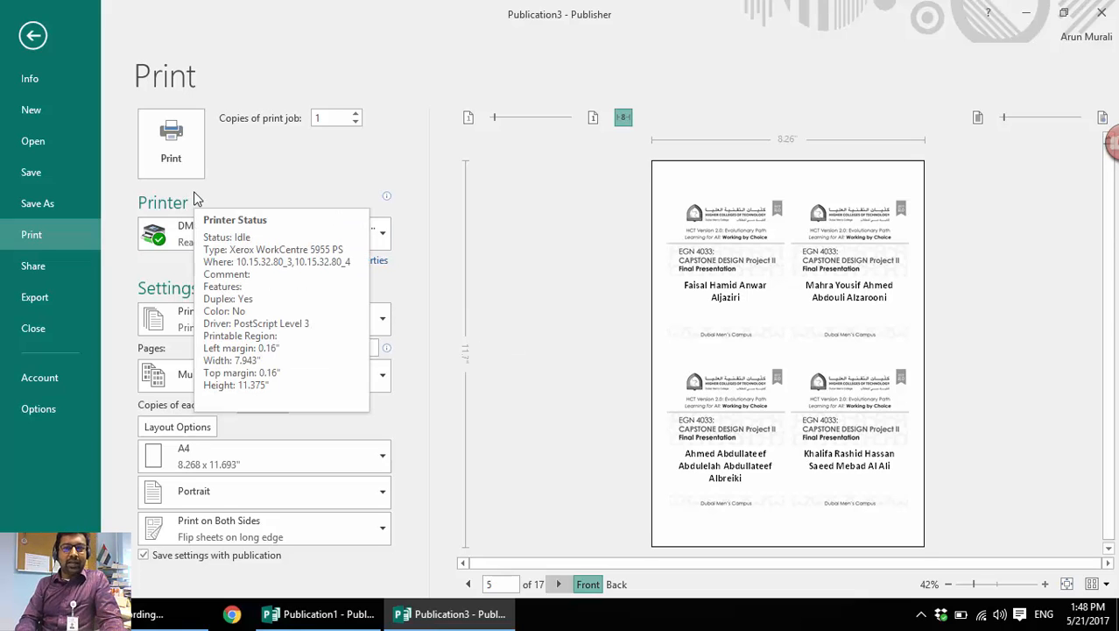